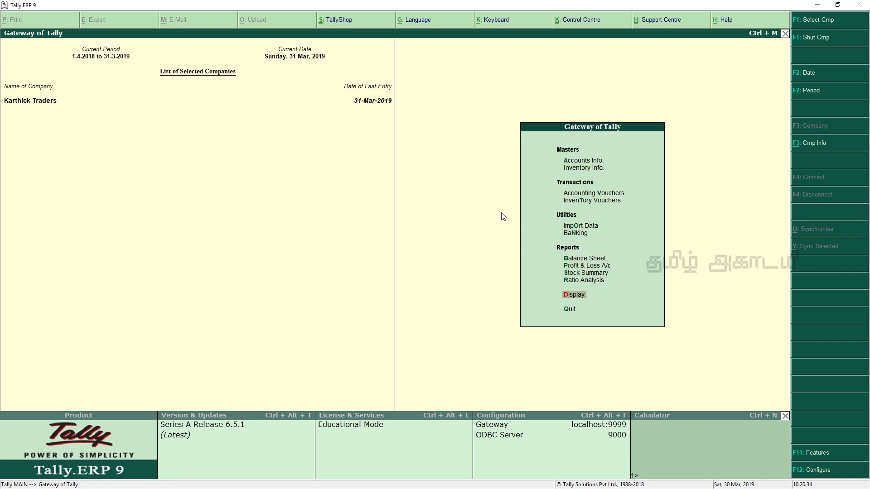
Open the Day Book and set its period from 1-4-2018 to 31-3-2019
key("Return")
key("Down")
key("Return")
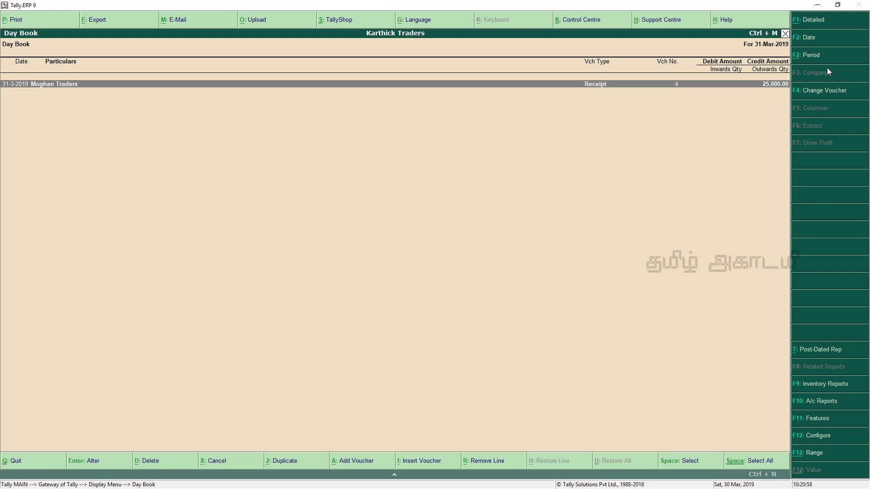
left_click(803, 63)
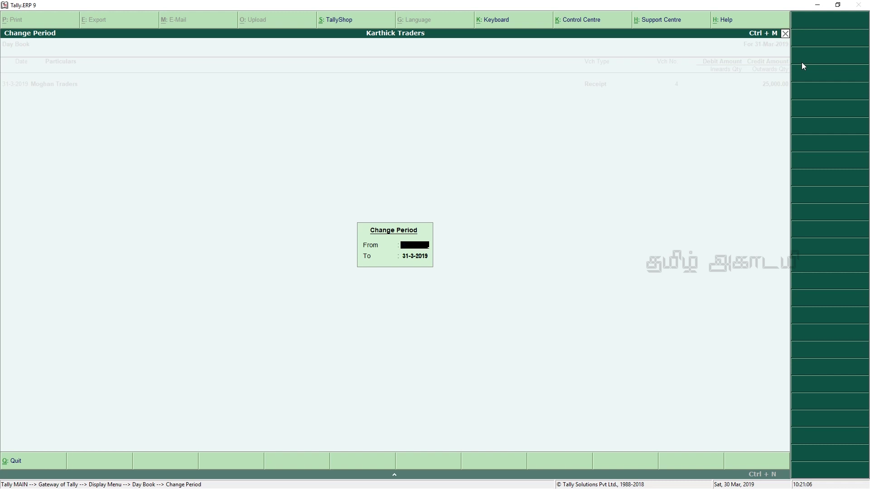
key("Return")
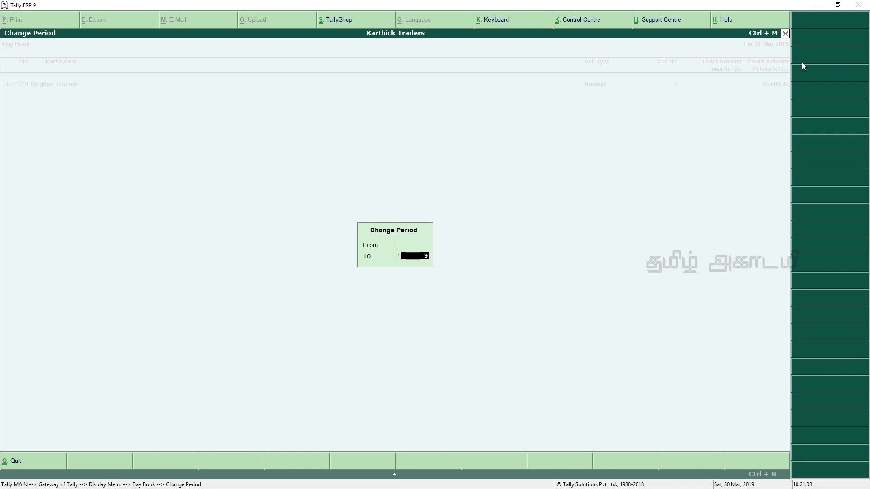
key("Return")
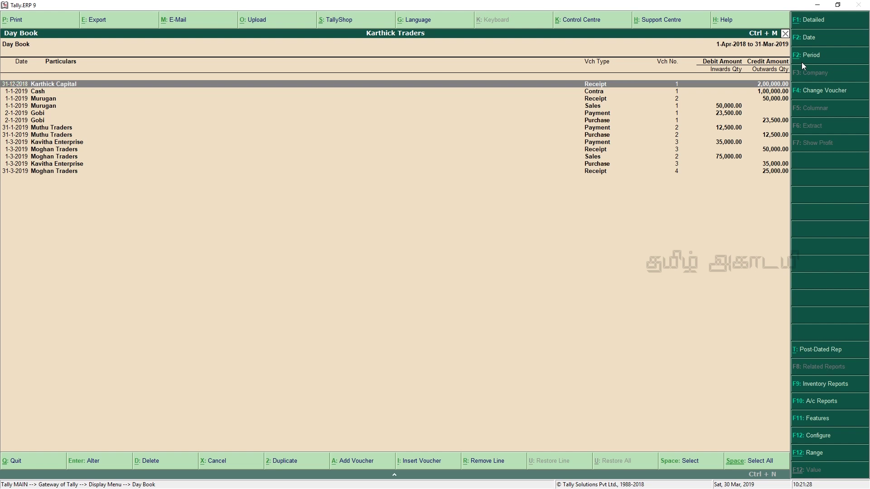
Compare the Day Book entries with the bank statement table in the Word document BRS sum
key("alt+Tab")
key("alt+Tab")
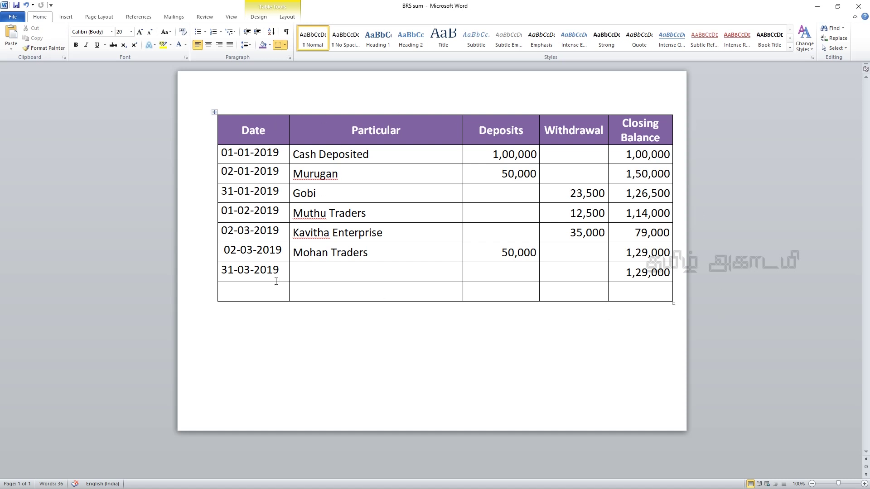
key("alt+Tab")
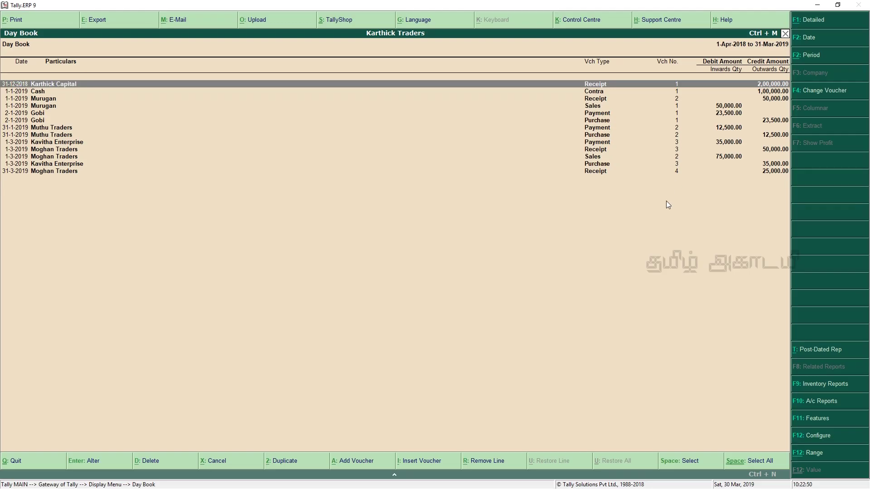
key("alt+Tab")
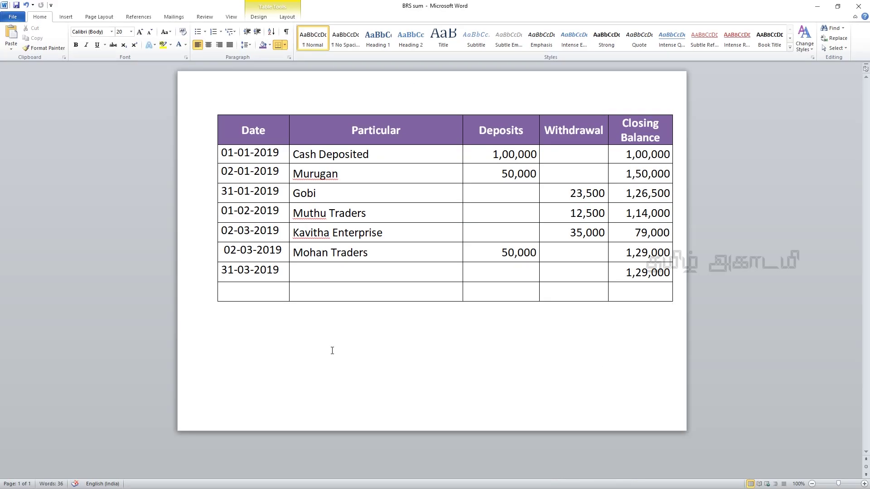
left_click(503, 154)
key("alt+Tab")
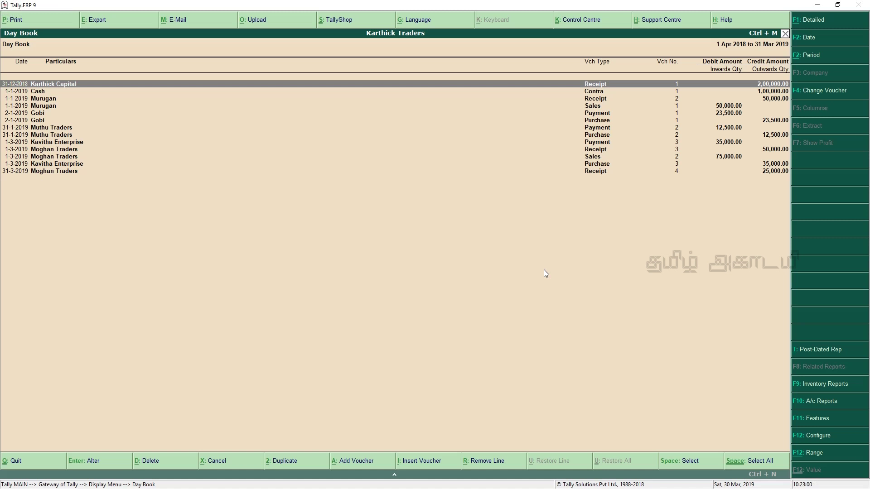
Leave the Day Book and open the Cash/Bank Book(s) summary from the Account Books
key("Escape")
key("Escape")
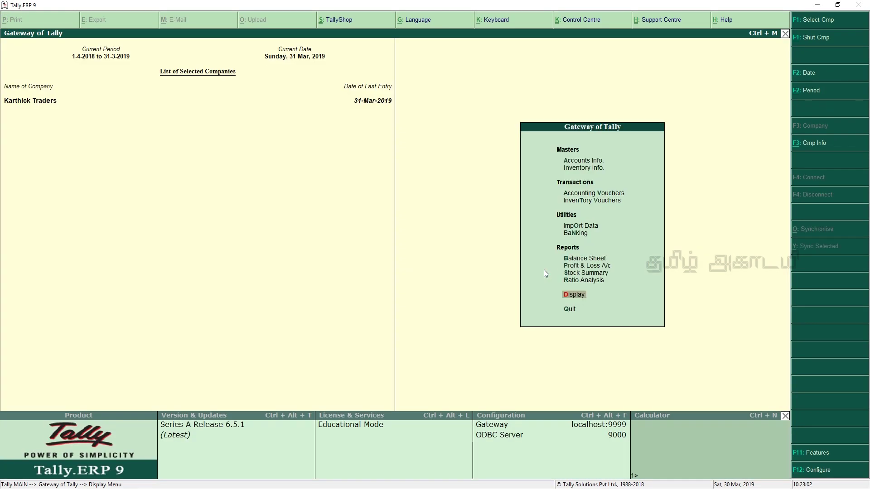
key("Up")
key("Down")
key("Return")
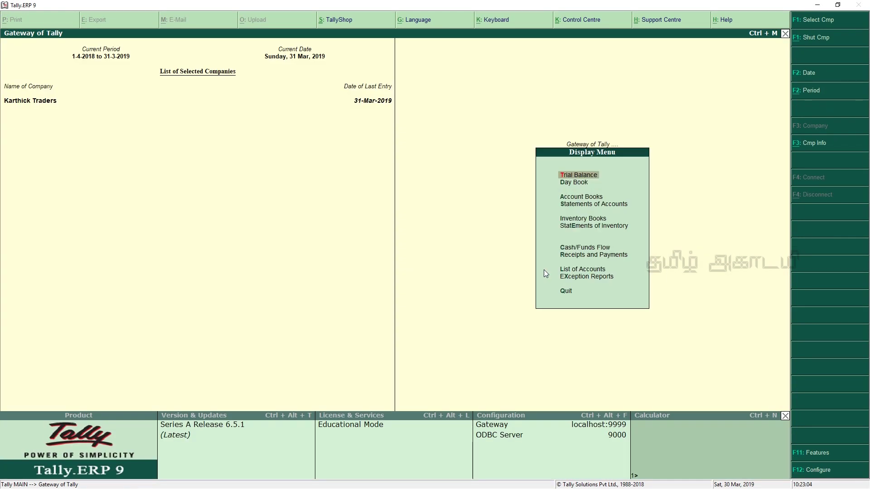
key("Down")
key("Down")
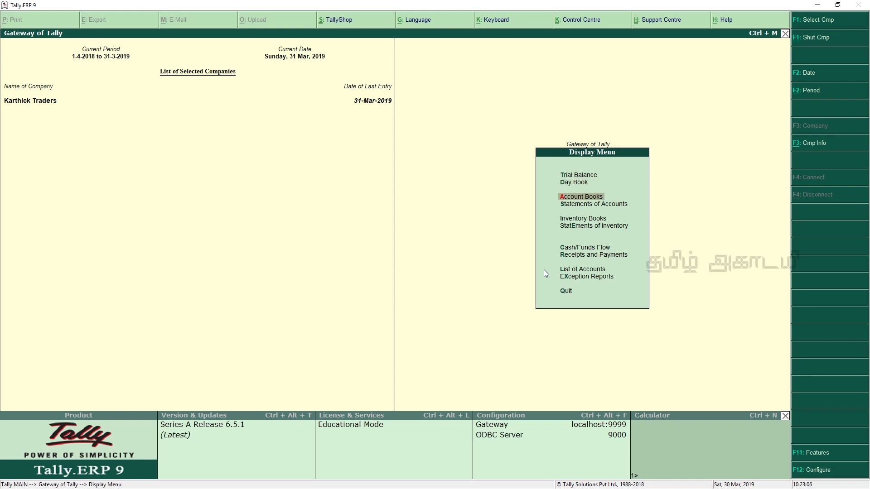
key("Return")
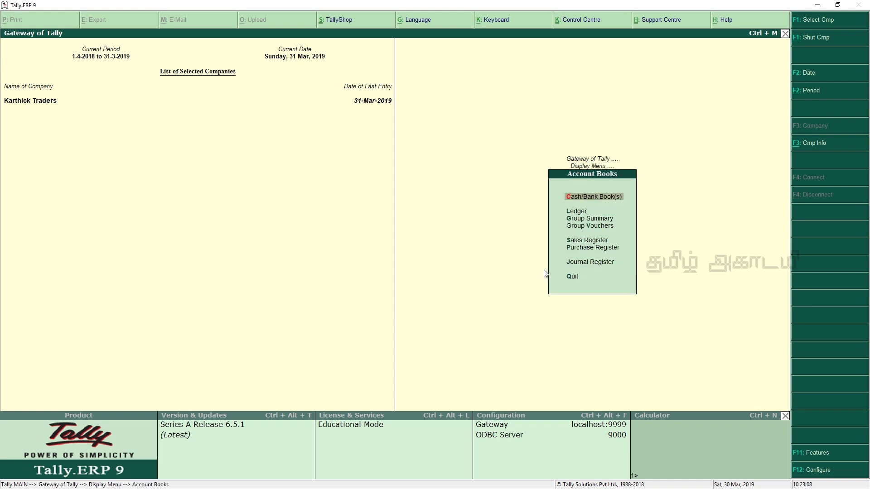
key("Return")
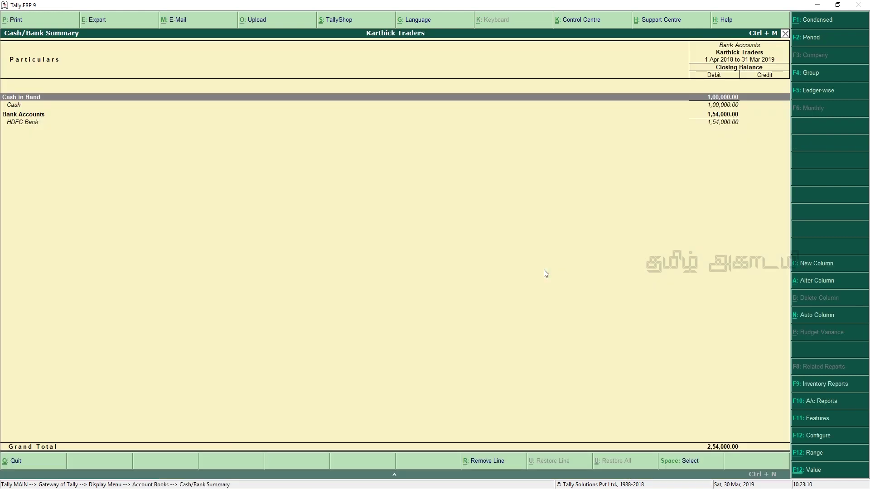
Compare the HDFC Bank closing balance in the summary with the 31-03-2019 closing balance of the Word bank statement
key("Down")
key("Down")
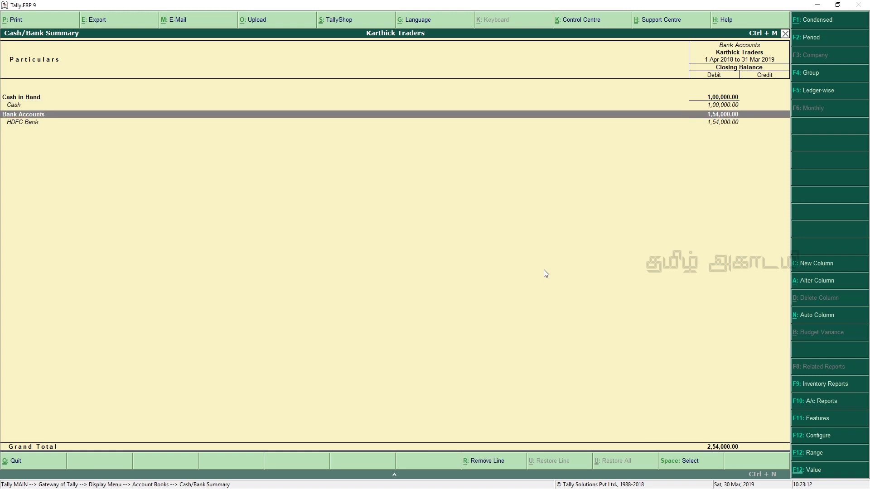
key("Down")
key("Up")
key("Down")
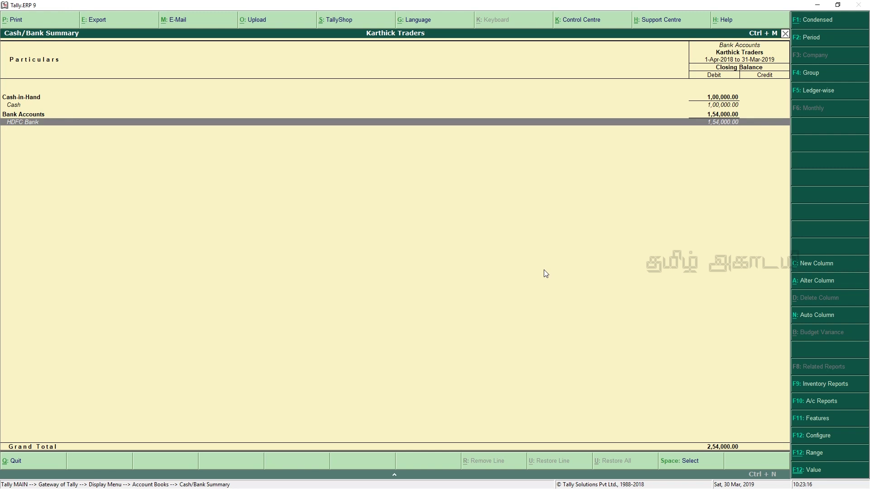
key("alt+Tab")
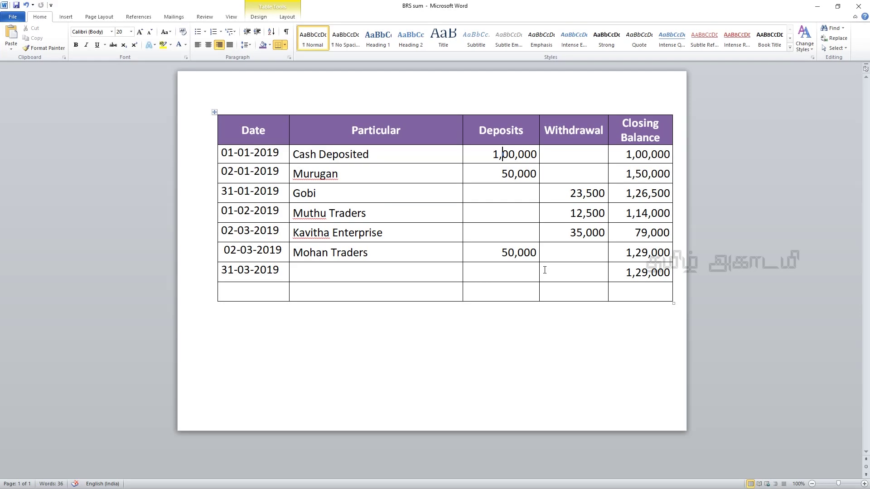
left_click_drag(240, 272, 279, 272)
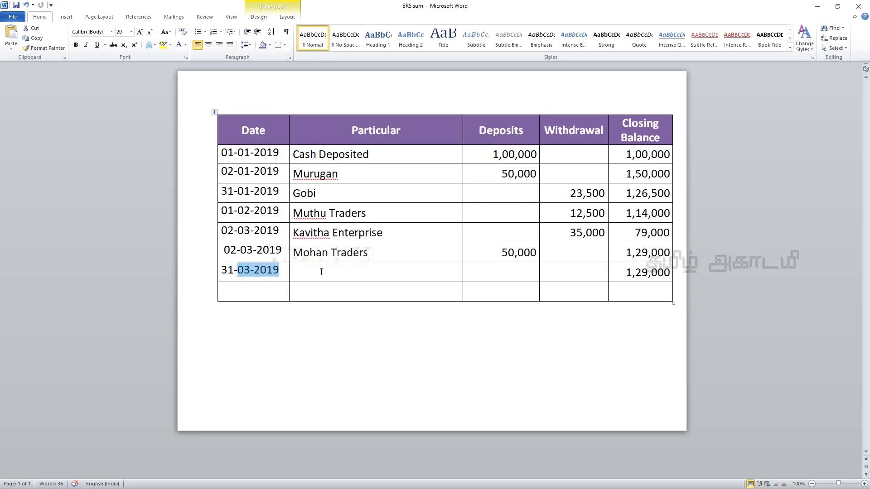
left_click(625, 275)
left_click_drag(625, 275, 671, 273)
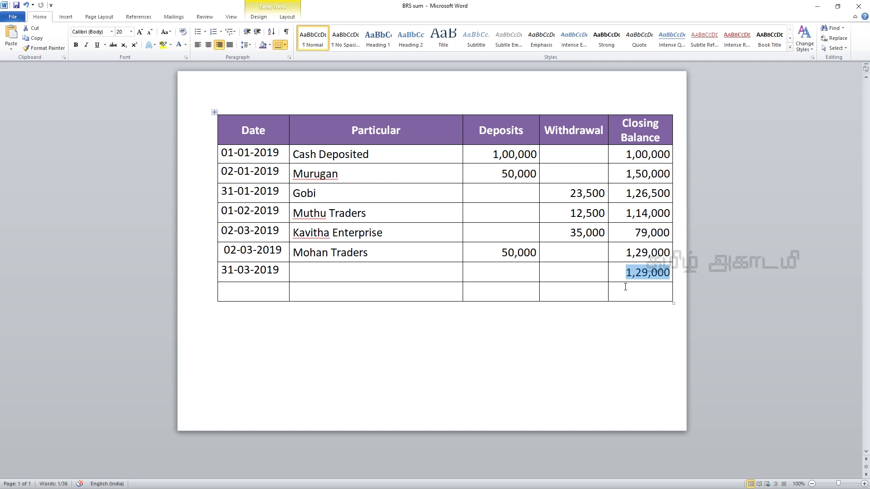
key("alt+Tab")
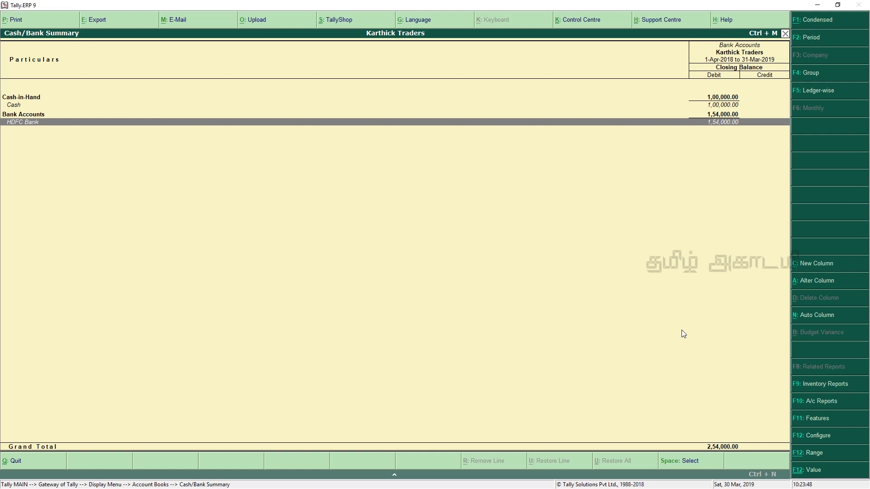
Open the HDFC Bank monthly summary from the Bank Accounts group and check its months against the Word bank statement
key("Up")
key("Return")
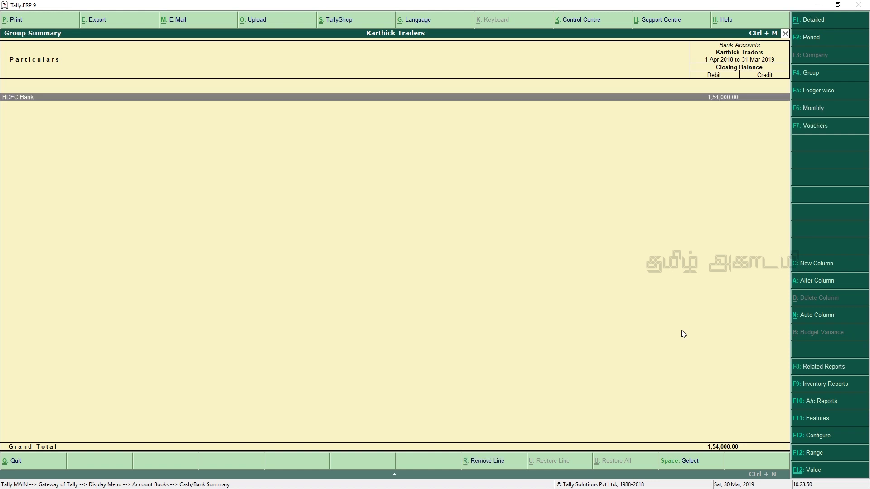
key("Return")
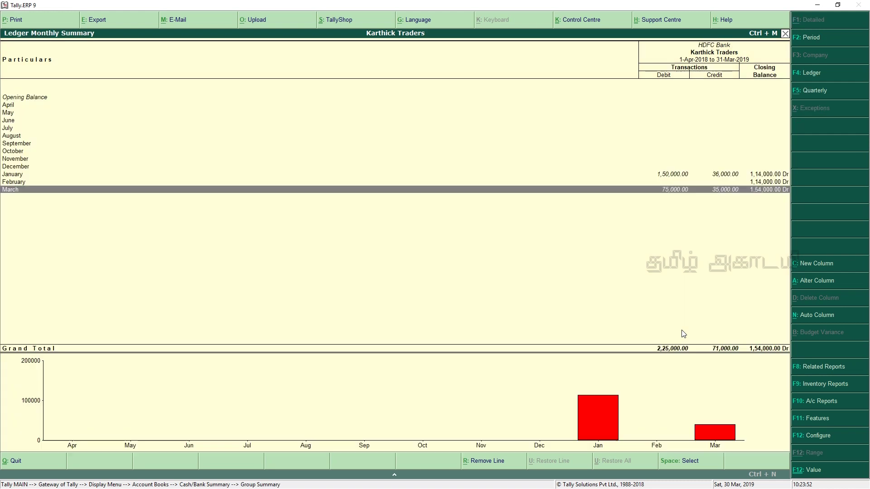
key("Up")
key("Up")
key("Up")
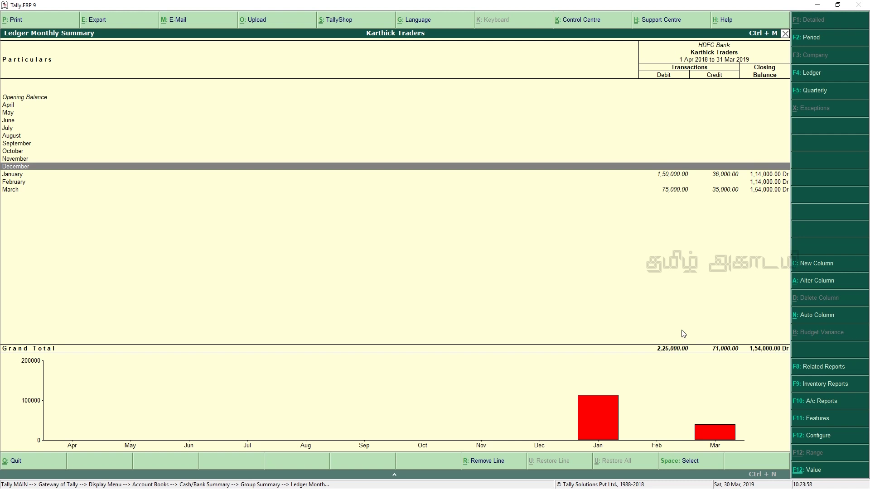
key("alt+Tab")
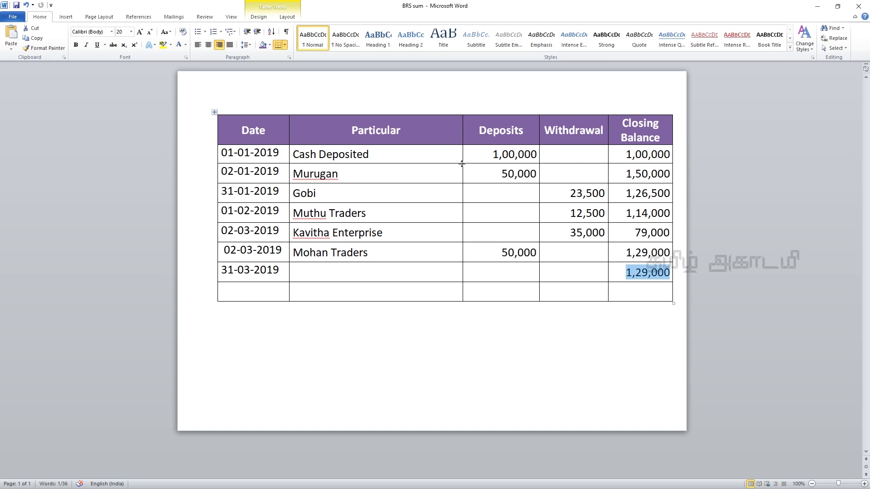
key("alt+Tab")
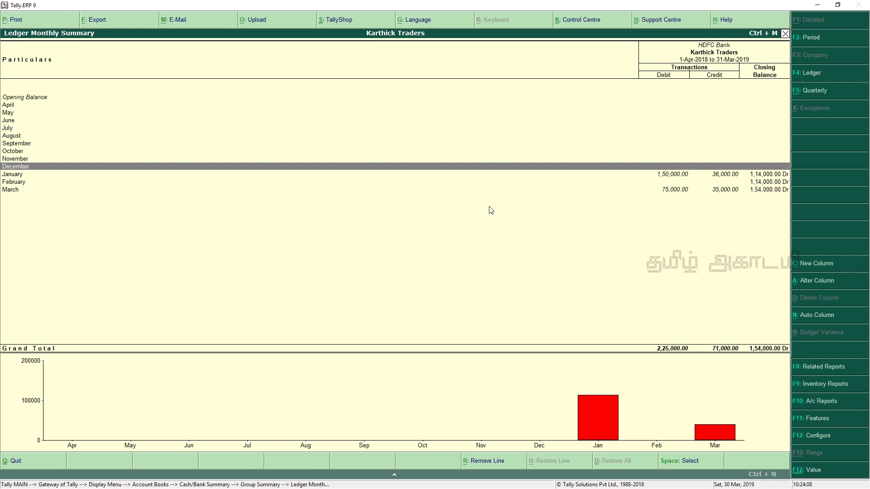
key("Return")
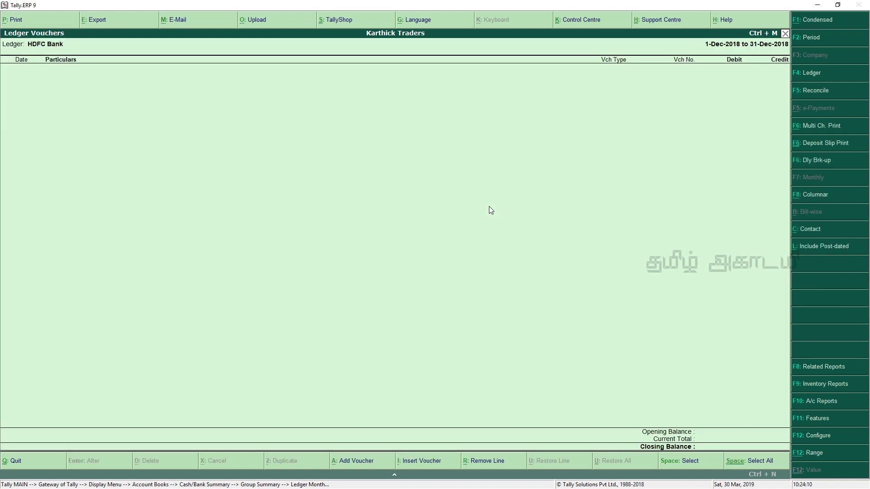
key("F5")
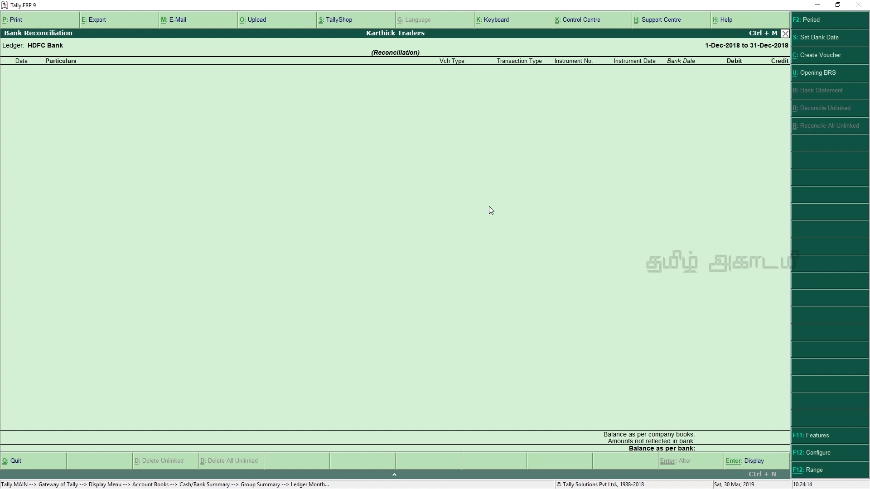
key("Escape")
key("Escape")
Open the January vouchers of the HDFC Bank ledger in the Bank Reconciliation view
key("Down")
key("Return")
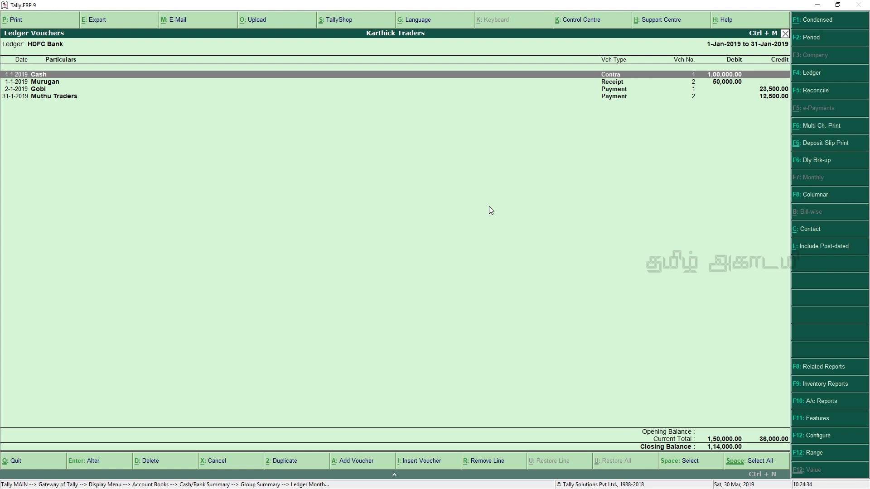
left_click(799, 99)
left_click(810, 100)
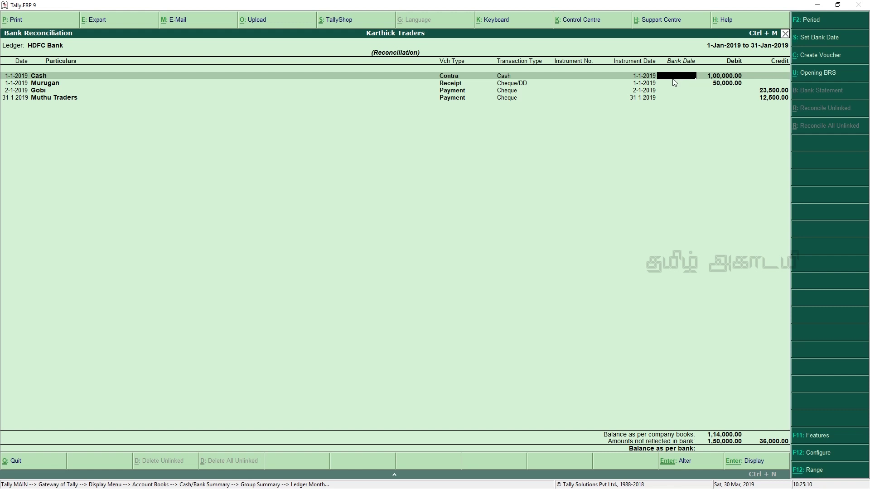
Look up the cash deposit's date in the Word bank statement and enter 1-1 as the Cash contra entry's bank date
key("alt+Tab")
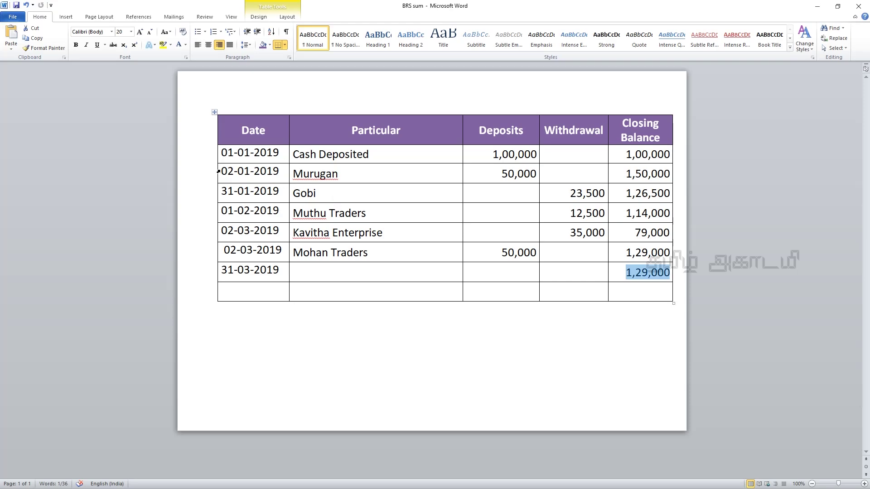
key("alt+Tab")
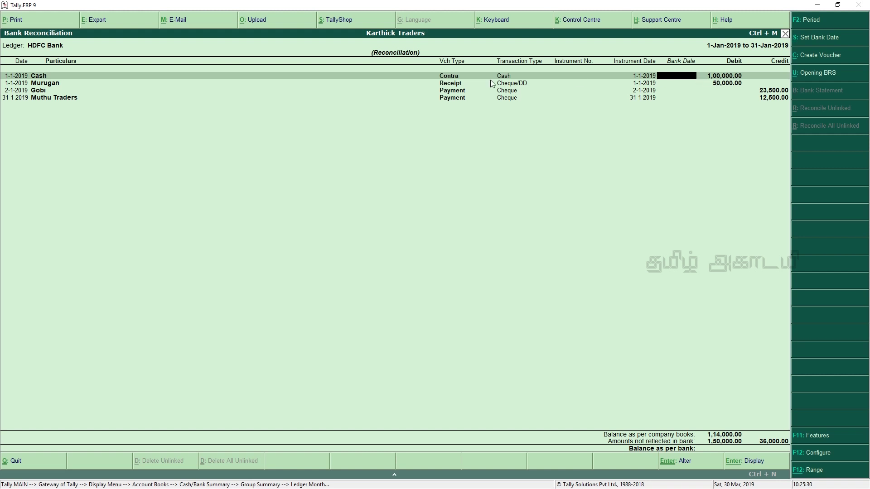
key("alt+Tab")
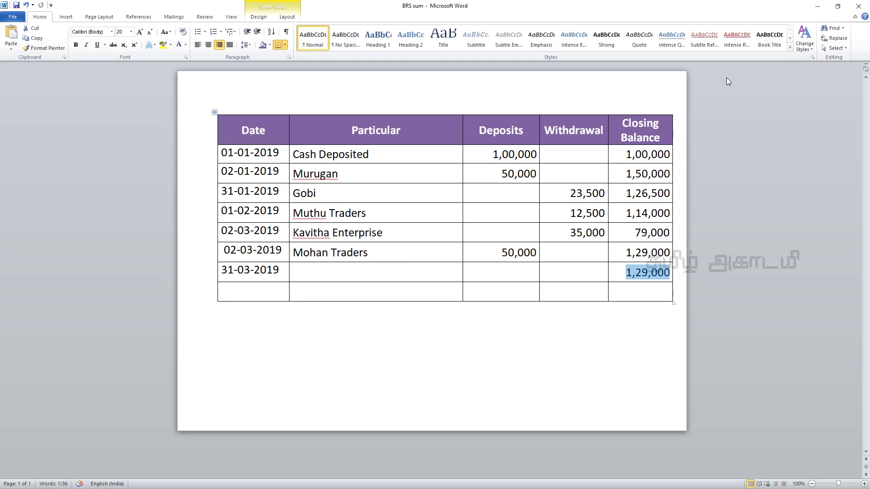
left_click_drag(535, 158, 499, 156)
left_click_drag(311, 157, 293, 156)
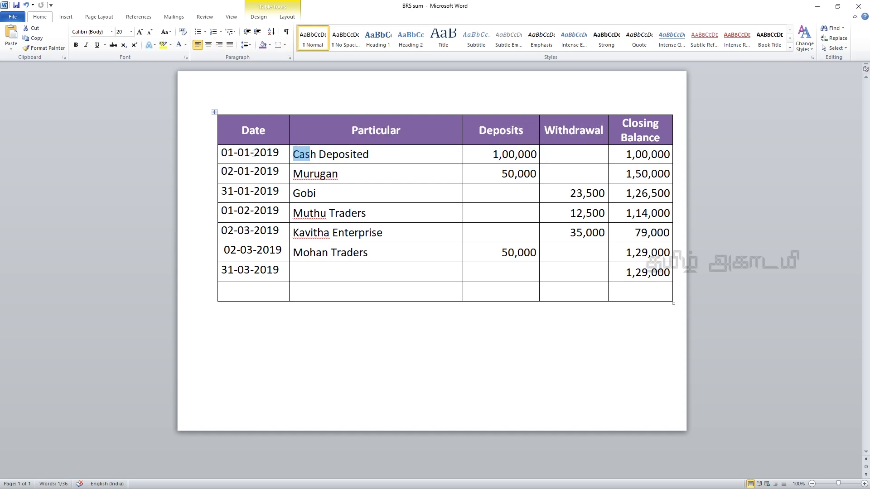
triple_click(228, 154)
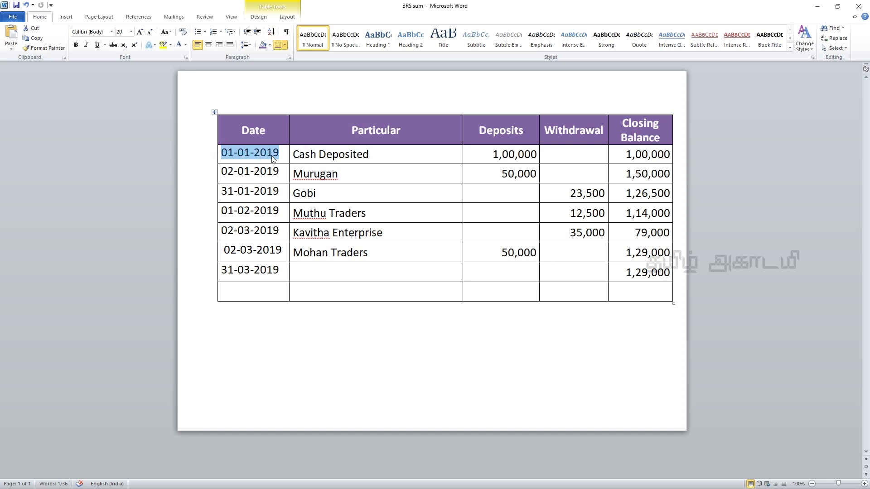
key("alt+Tab")
type("1-")
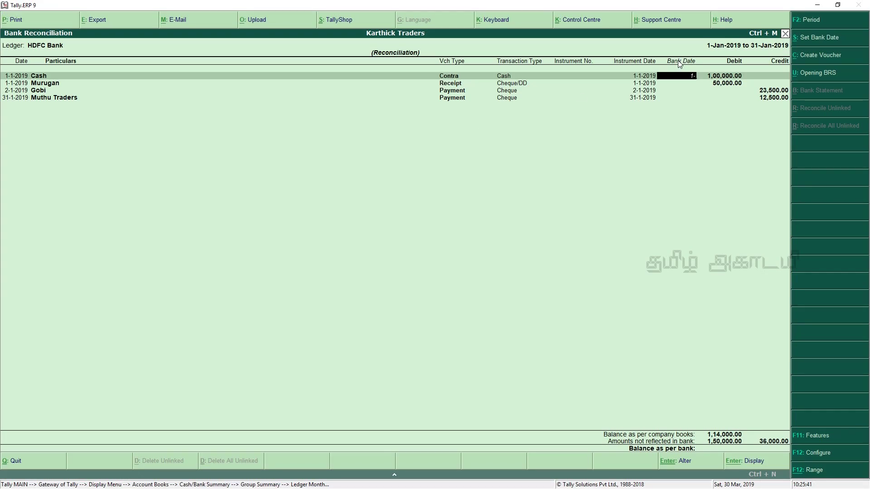
type("1")
key("Return")
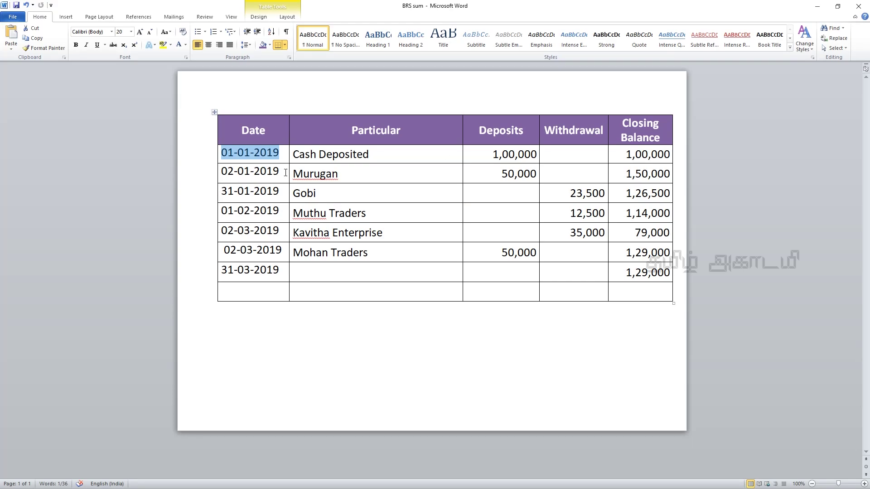
Look up the date of the 50,000 deposit of January in the Word bank statement and enter 2-1-2019 as that receipt's bank date
left_click(303, 173)
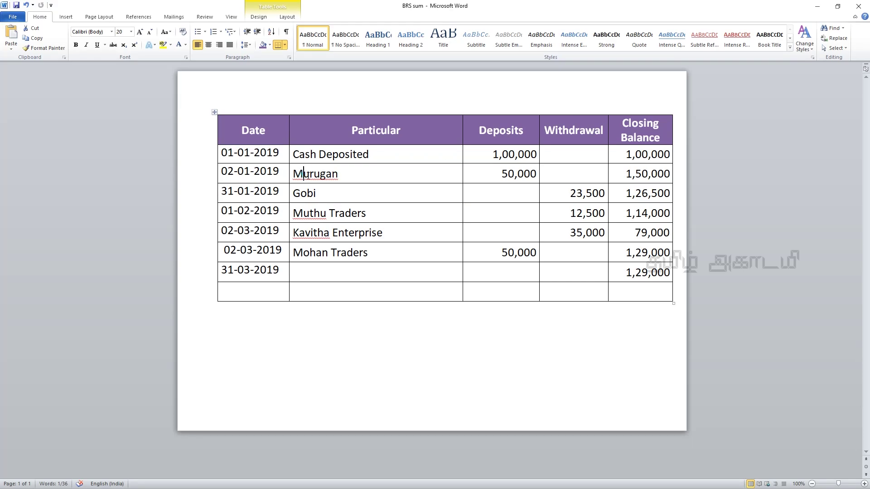
double_click(495, 171)
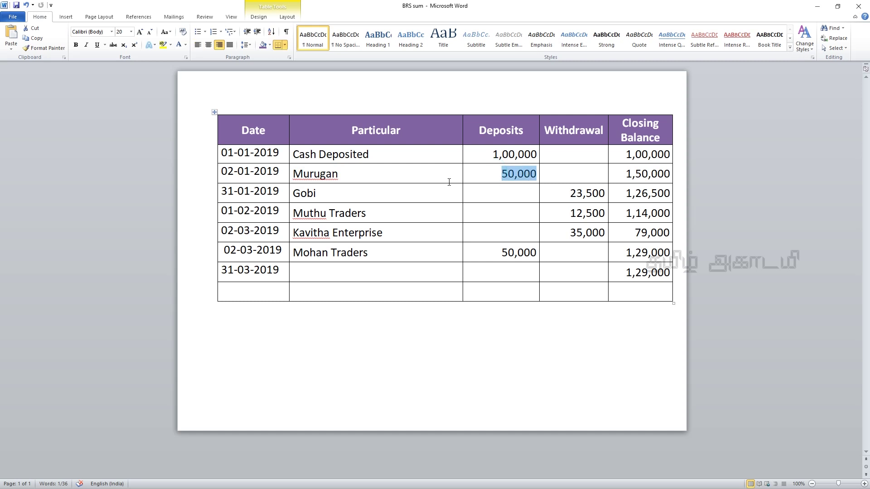
left_click_drag(283, 174, 225, 175)
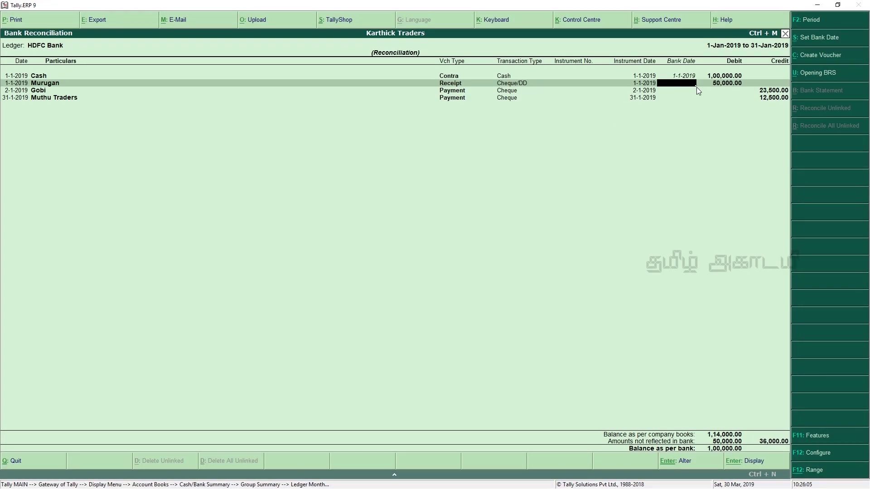
key("Return")
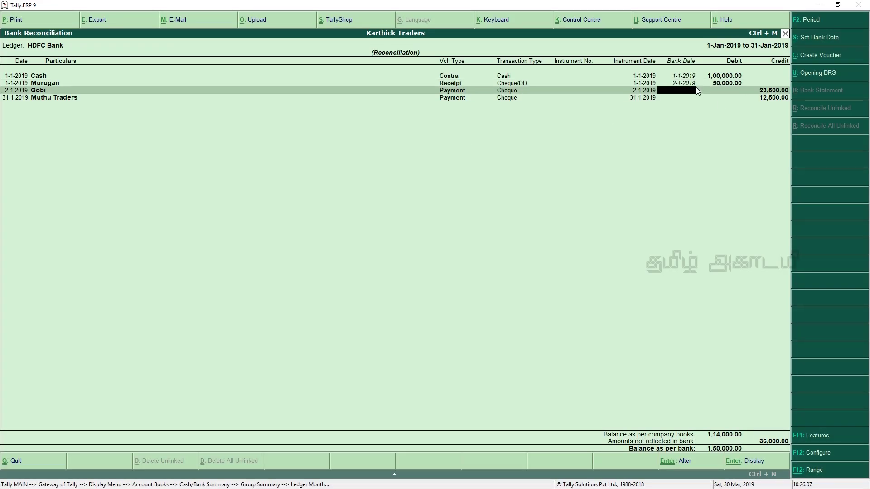
key("Up")
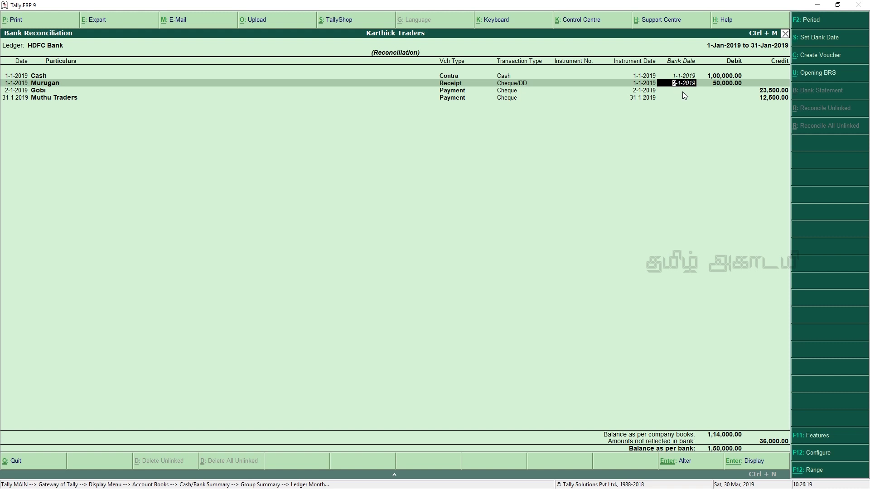
key("Return")
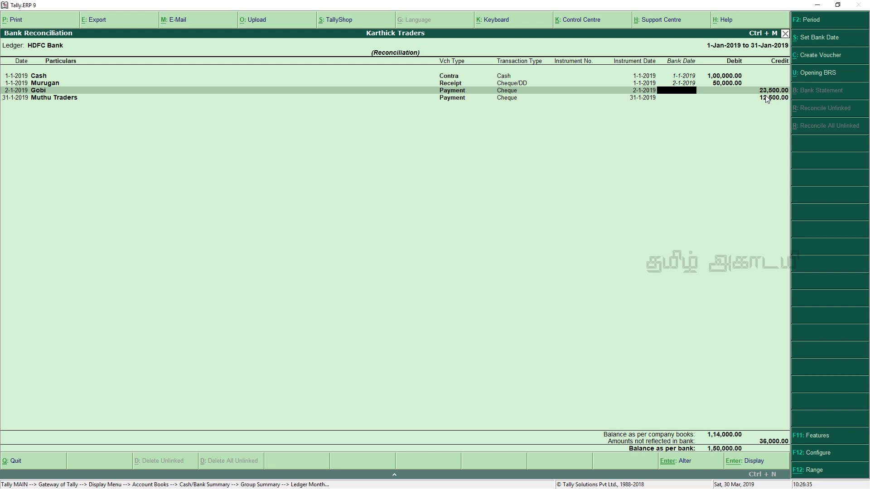
Look up the 23,500 withdrawal's date in the Word bank statement and enter 31-1-2019 as that payment's bank date in Tally
key("alt+Tab")
left_click_drag(605, 194, 570, 194)
left_click_drag(349, 194, 222, 192)
key("alt+Tab")
type("31-1-2019")
key("alt+Tab")
key("alt+Tab")
key("Return")
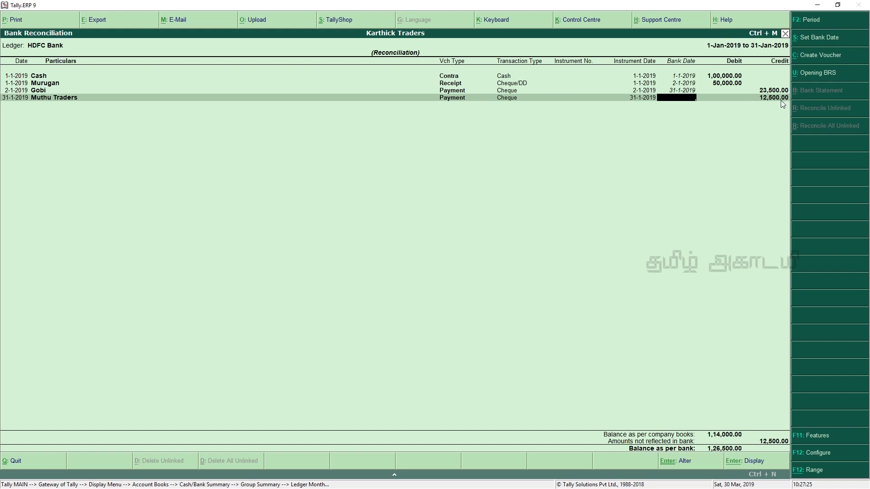
Look up the Muthu Traders withdrawal's date in the Word bank statement and enter 1-2-2019 as its payment's bank date in Tally
key("Return")
key("alt+Tab")
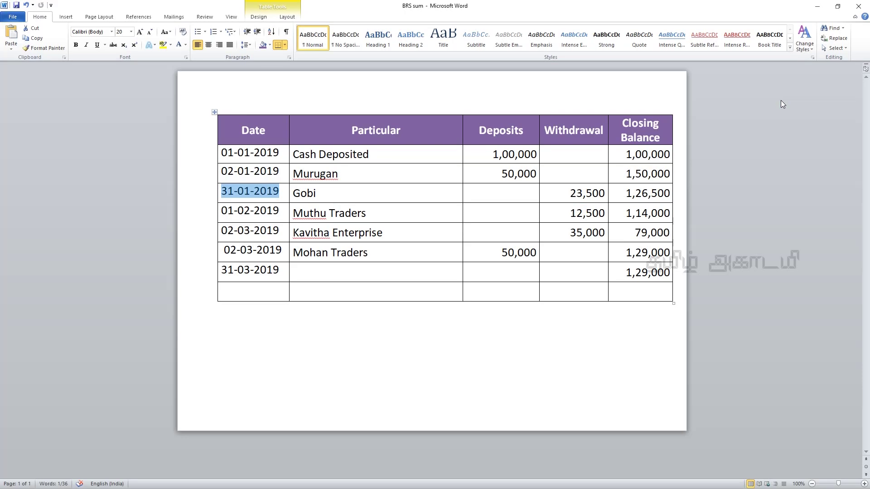
double_click(574, 213)
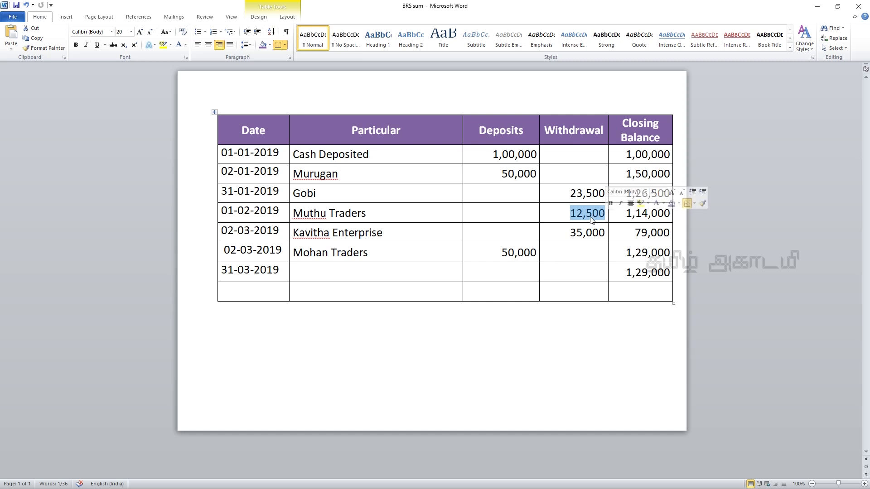
left_click_drag(367, 213, 219, 213)
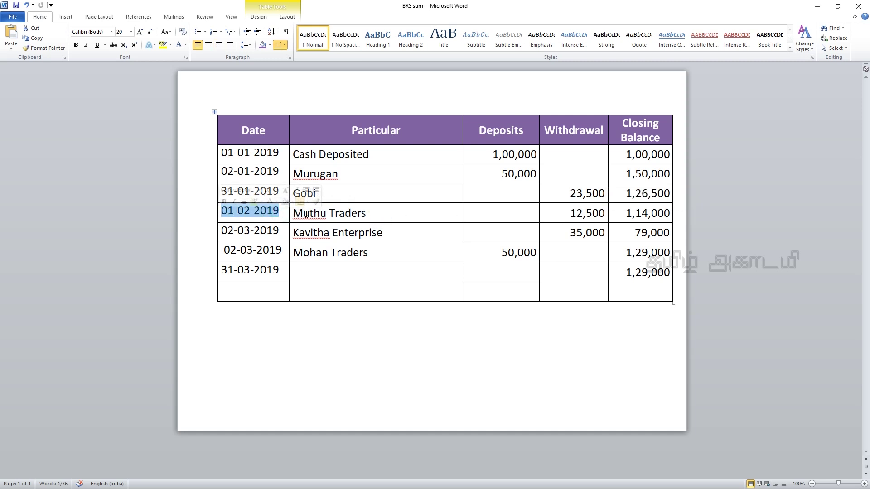
key("alt+Tab")
key("Escape")
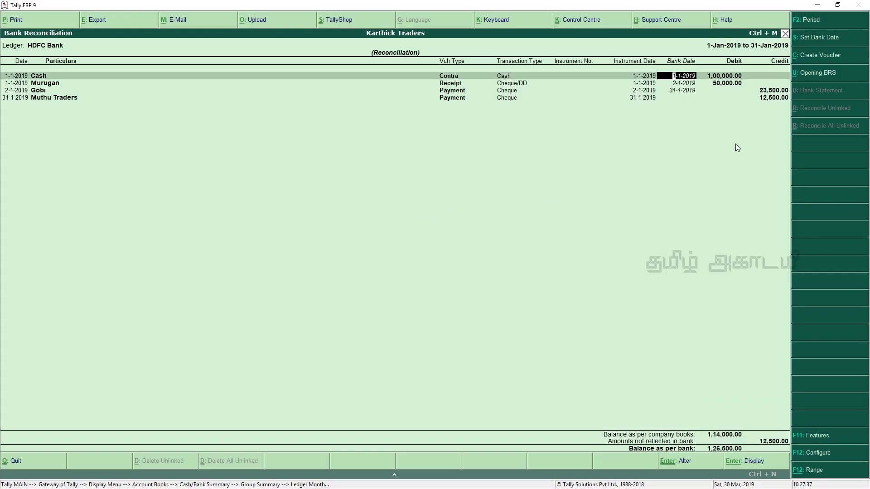
key("Down")
key("Down")
key("Down")
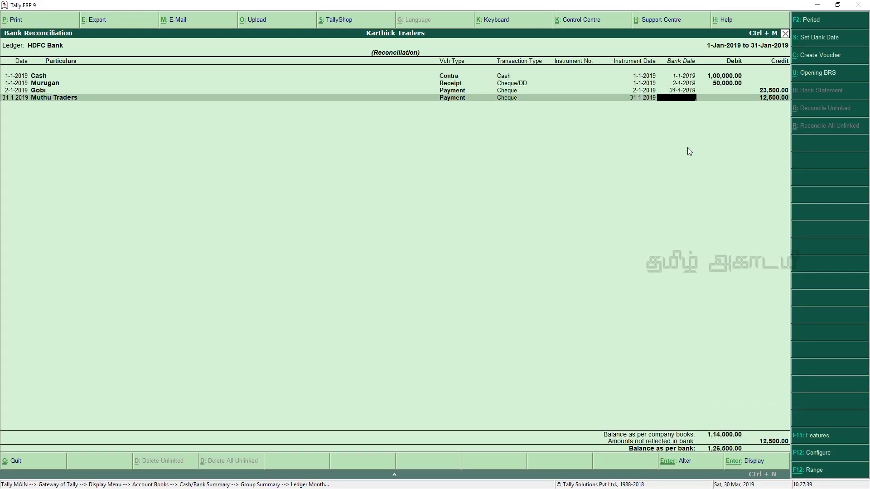
type("1-2-2019")
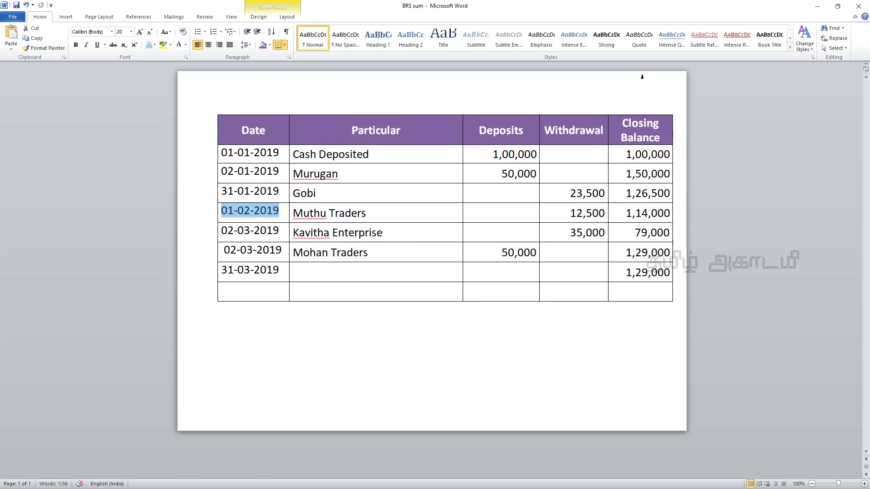
Recheck the Muthu Traders row in Word and compare the statement's 31-01-2019 closing balance with the balance as per bank in Tally
triple_click(363, 218)
double_click(572, 217)
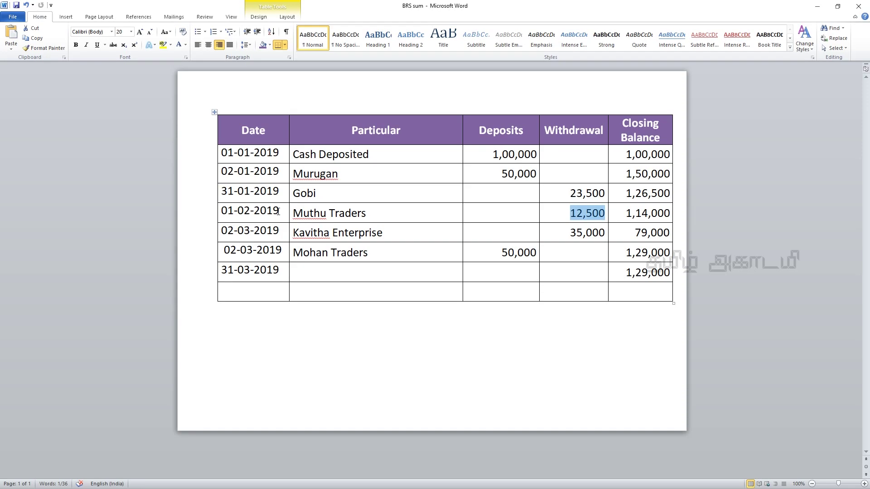
triple_click(278, 211)
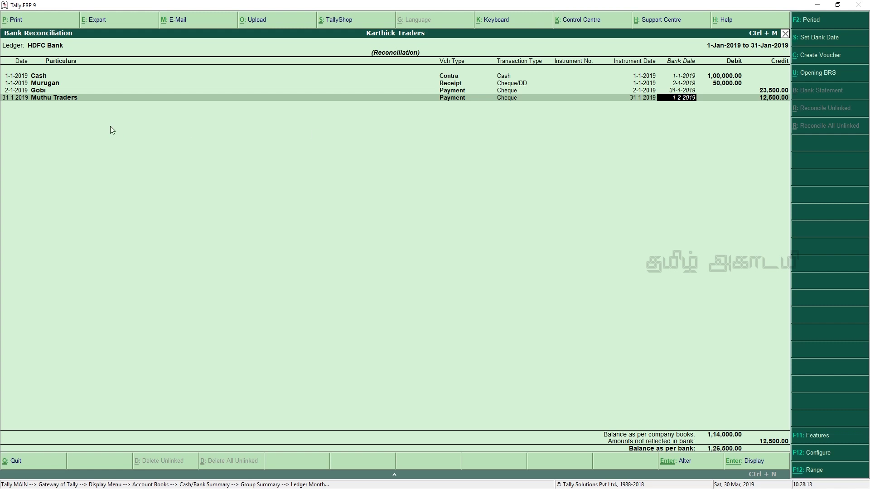
key("alt+Tab")
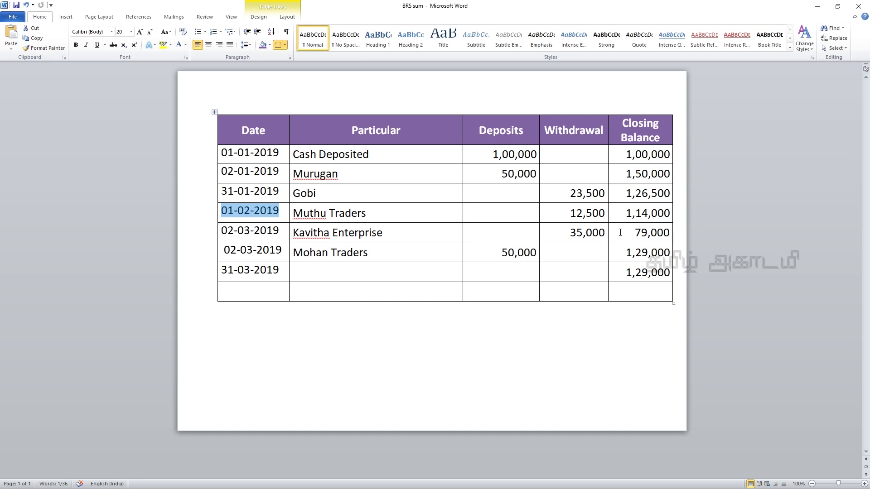
key("alt+Tab")
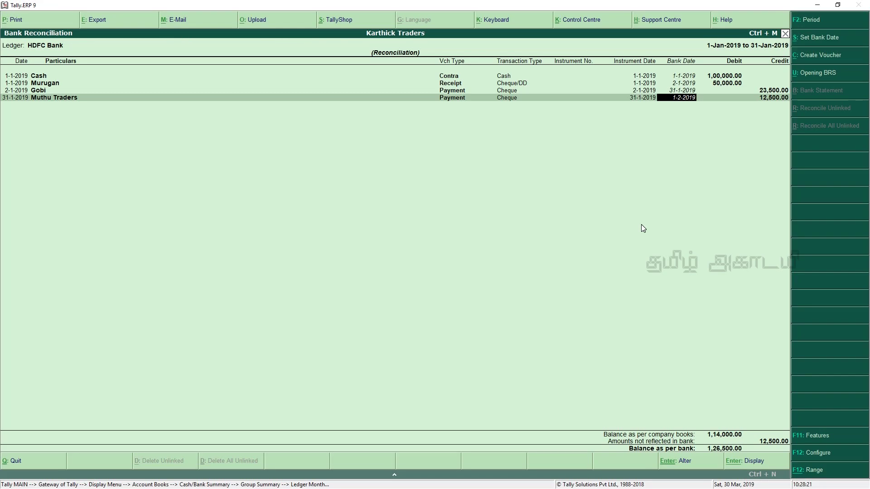
key("alt+Tab")
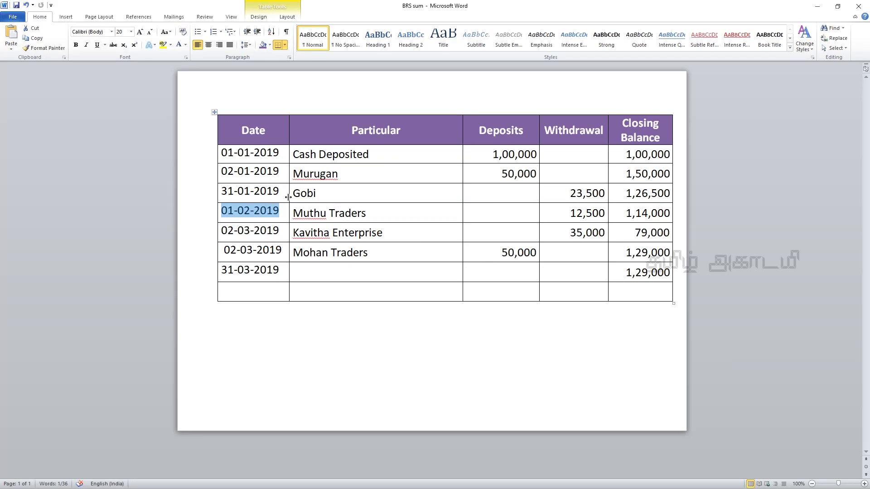
left_click_drag(625, 194, 671, 194)
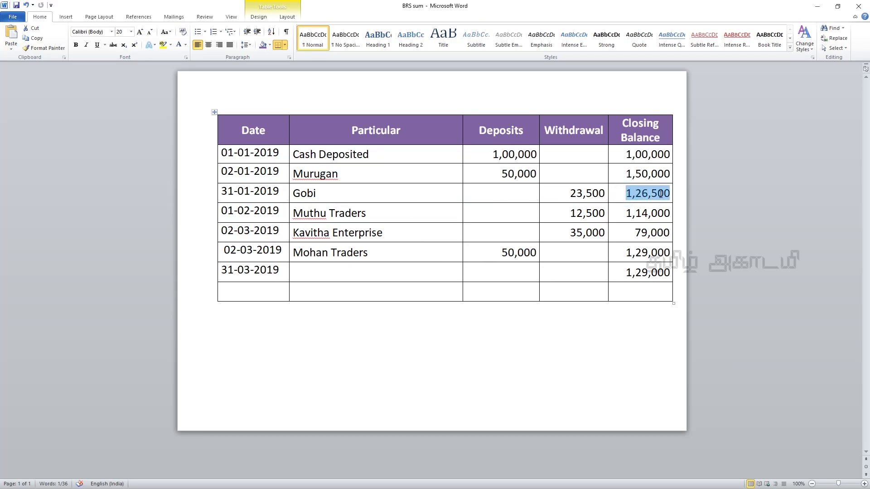
key("alt+Tab")
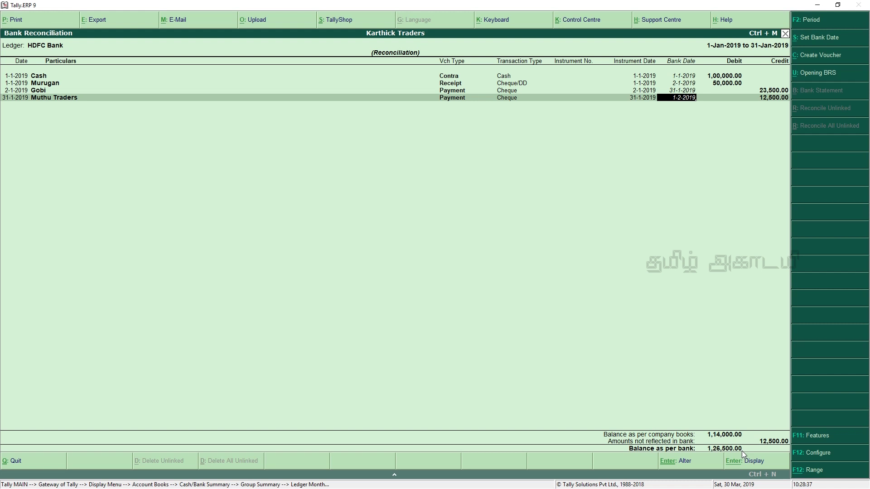
Accept the January bank reconciliation and return to the HDFC Bank monthly summary
key("Return")
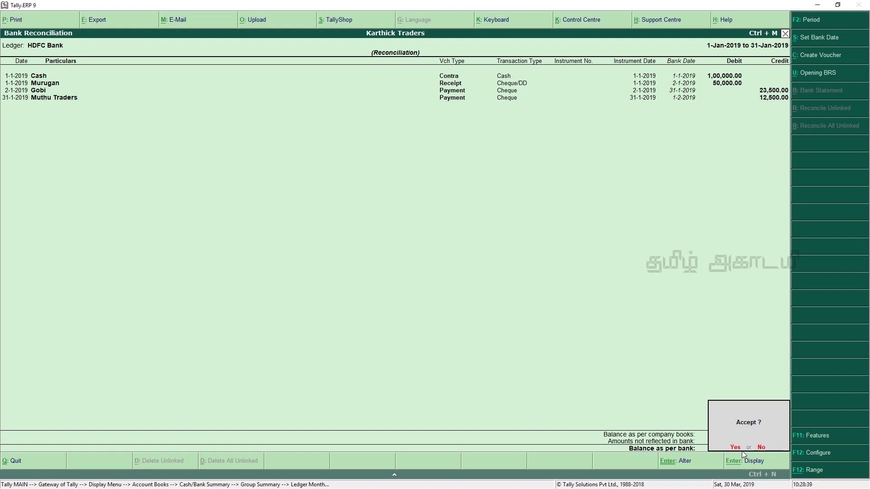
key("Return")
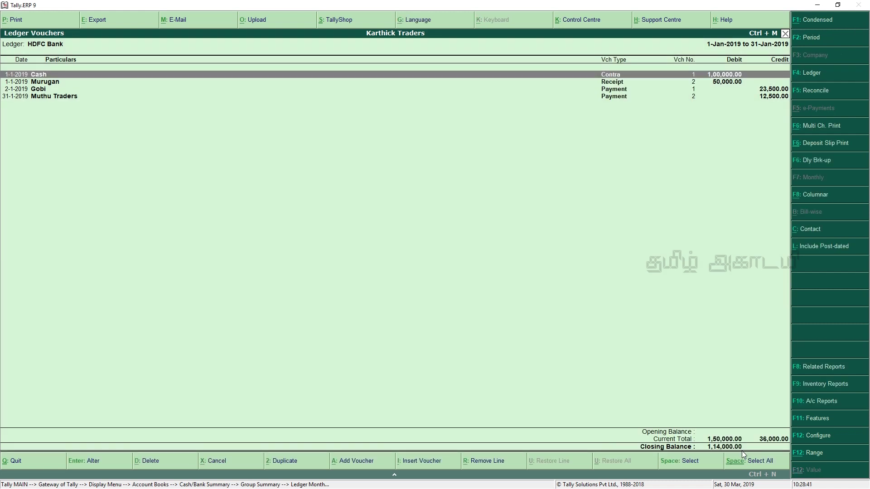
key("Escape")
key("Up")
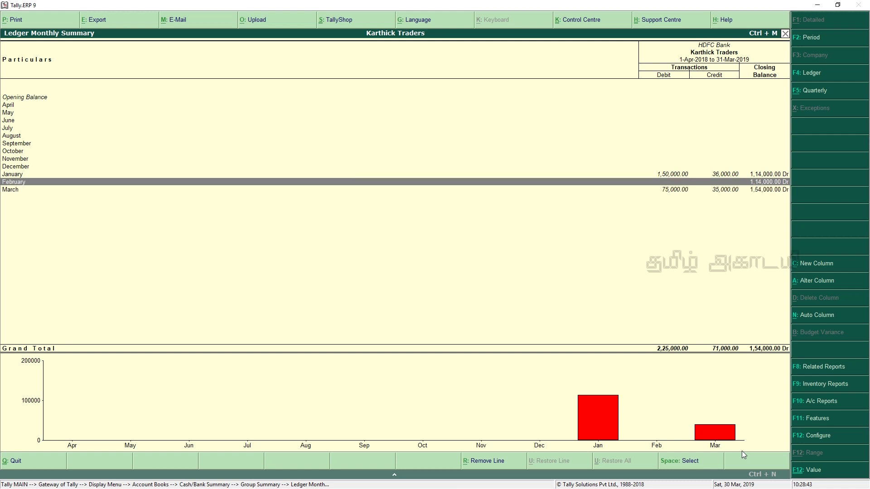
key("Up")
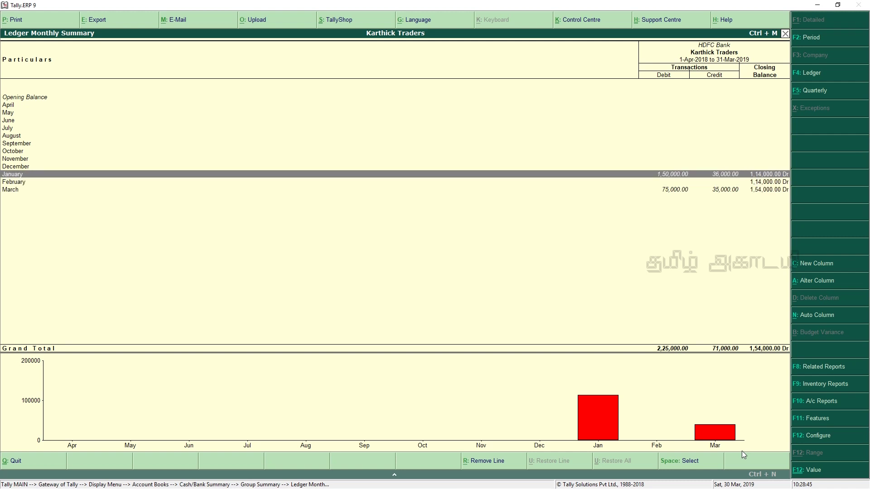
Check February of the HDFC Bank ledger in the Bank Reconciliation view and return to the monthly summary
key("Down")
key("Return")
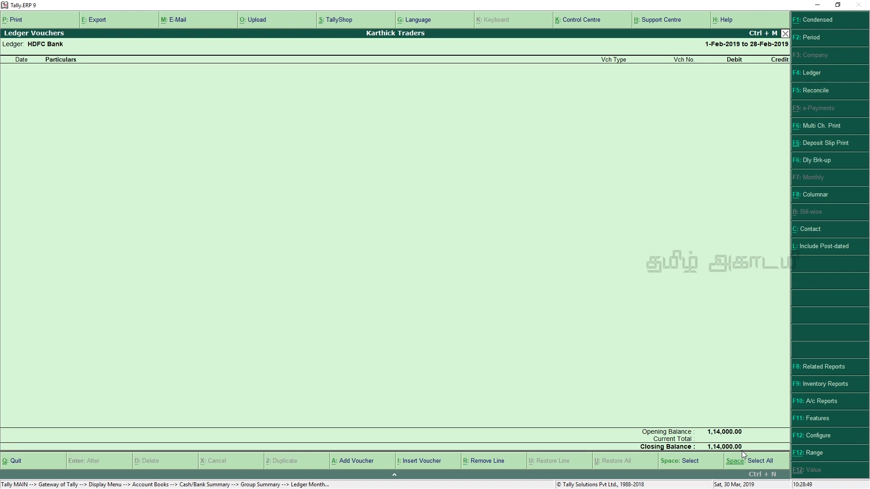
key("F5")
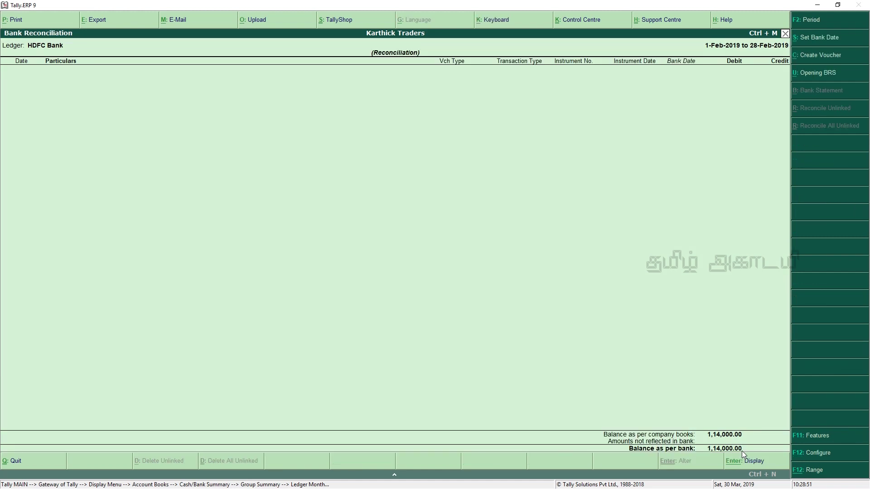
key("Escape")
key("Escape")
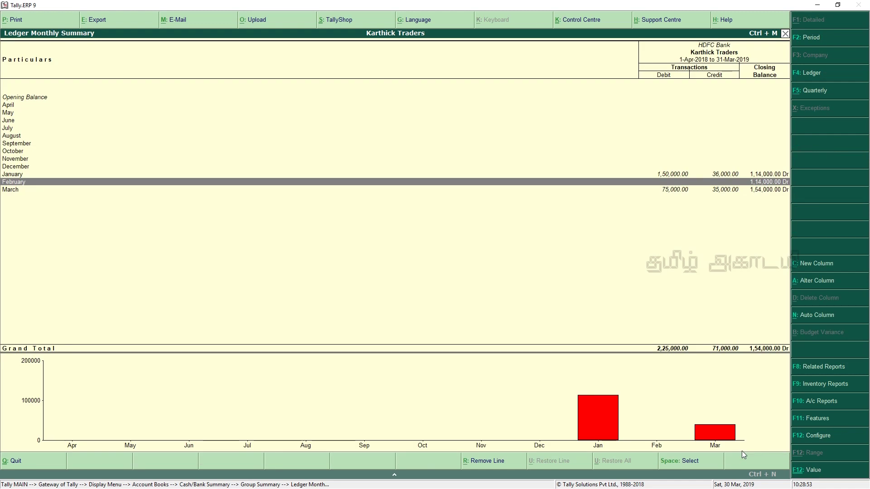
Open the March vouchers of the HDFC Bank ledger and look up the Kavitha Enterprise withdrawal's date in the Word bank statement
key("Down")
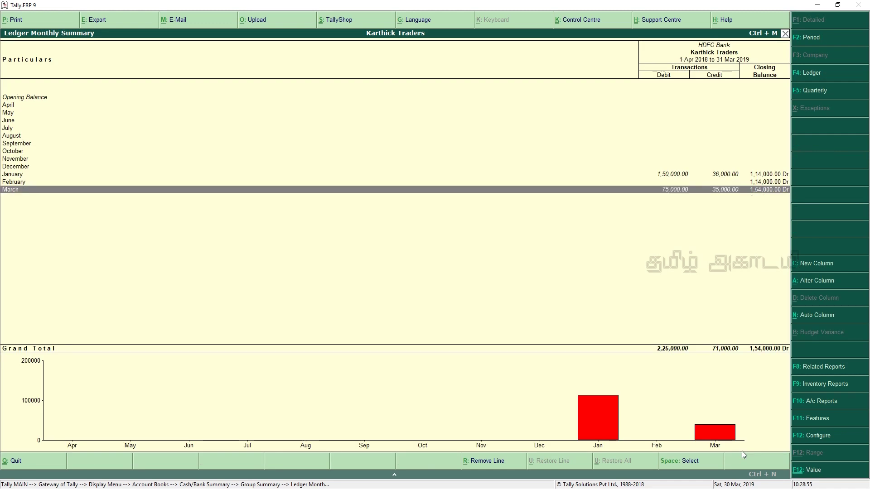
key("Return")
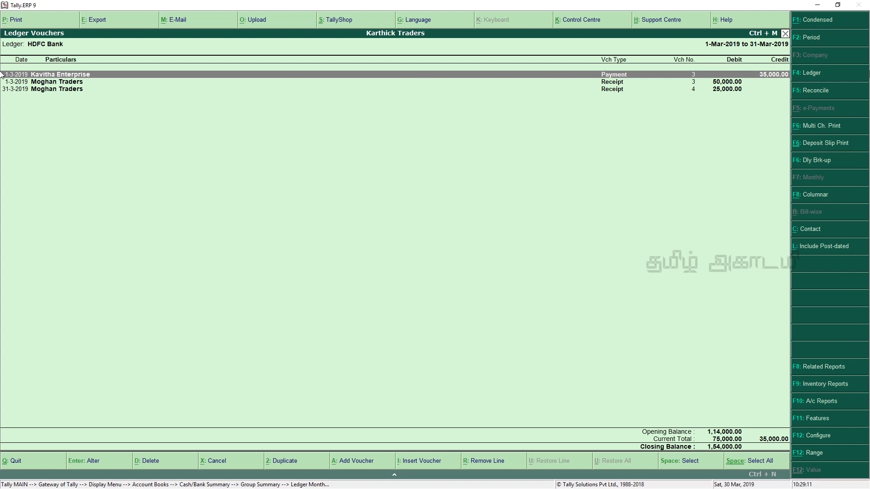
key("alt+Tab")
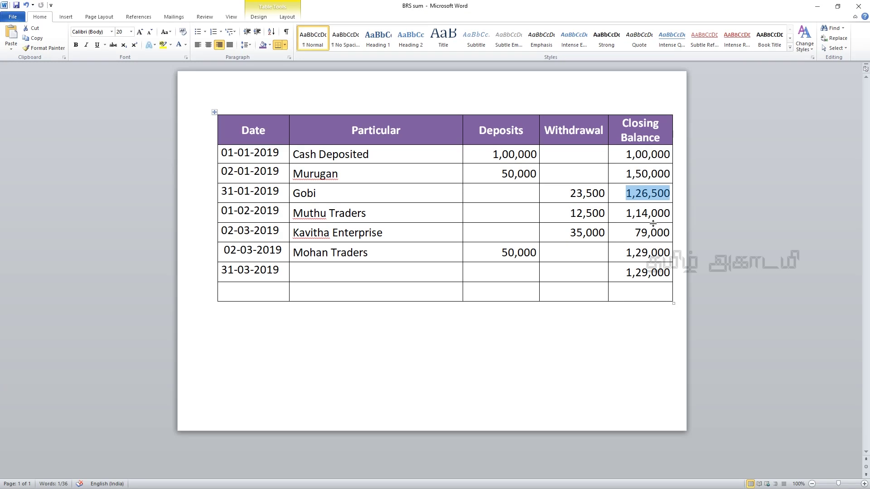
left_click_drag(570, 233, 605, 233)
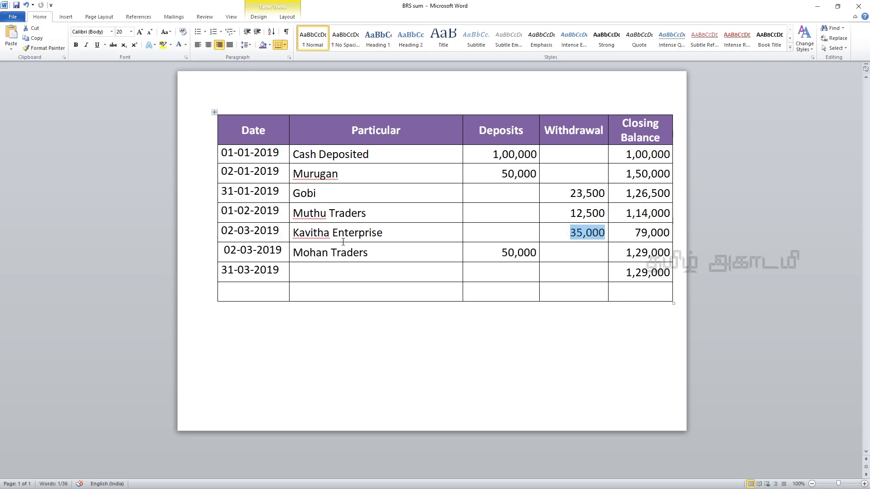
triple_click(383, 233)
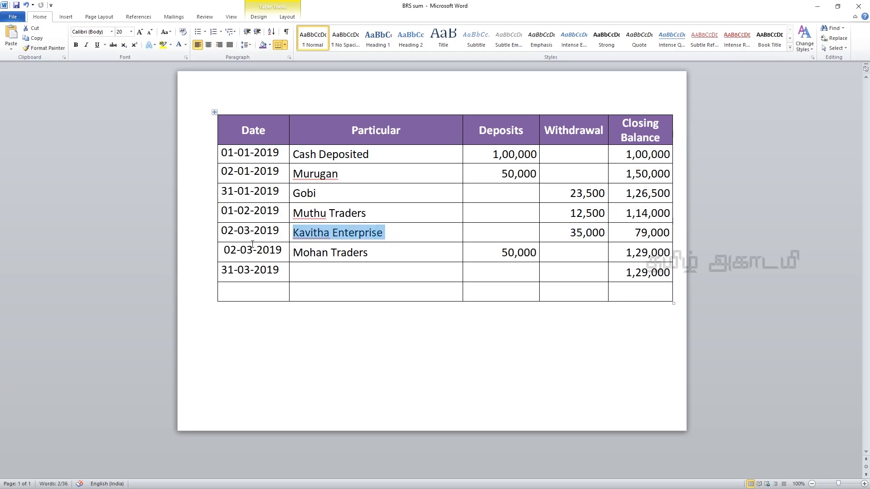
left_click_drag(280, 230, 224, 232)
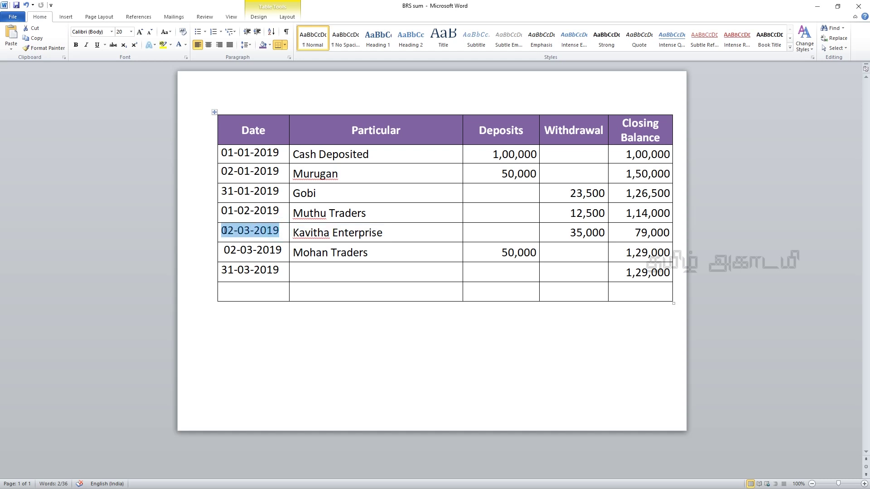
Switch back to Tally and open the March vouchers in the Bank Reconciliation view
key("alt")
key("alt+Tab")
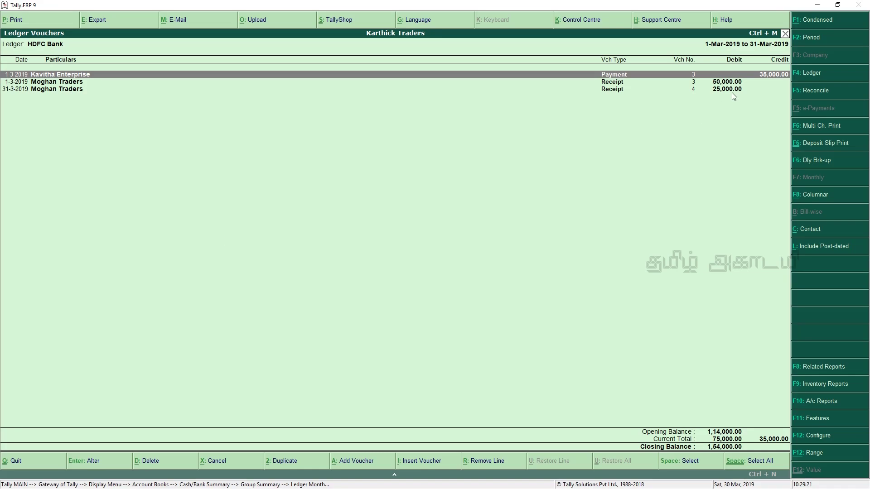
left_click(815, 91)
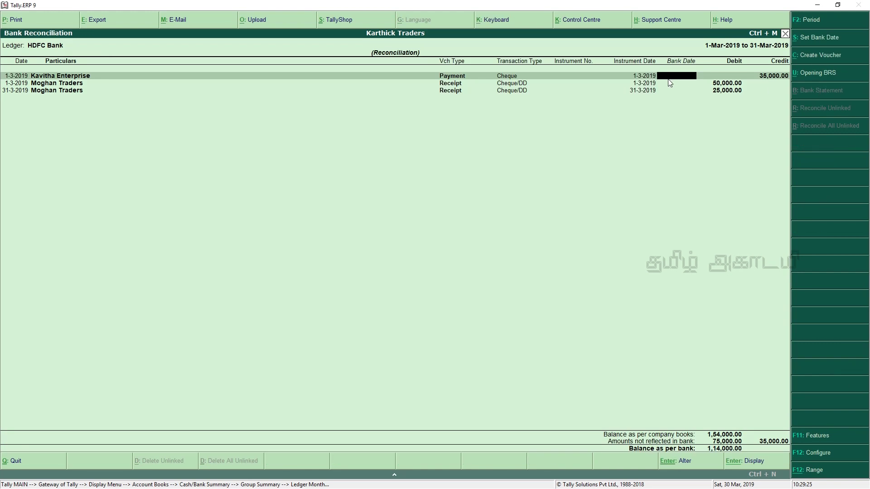
Check the Kavitha Enterprise withdrawal in the Word statement and set that payment's bank date in Tally to 2-3-2019
key("alt+Tab")
key("alt+Tab")
type("2-3")
key("Return")
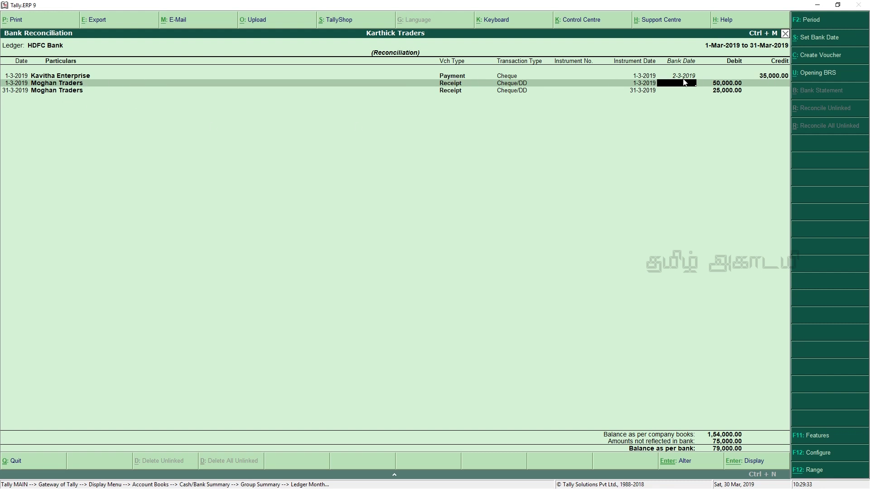
Look up the Mohan Traders 50,000 deposit in the Word statement and set the bank date of Tally's matching Moghan Traders receipt to 2-3-2019
key("alt+Tab")
key("alt+Tab")
key("alt+Tab")
key("alt+Tab")
key("alt+Tab")
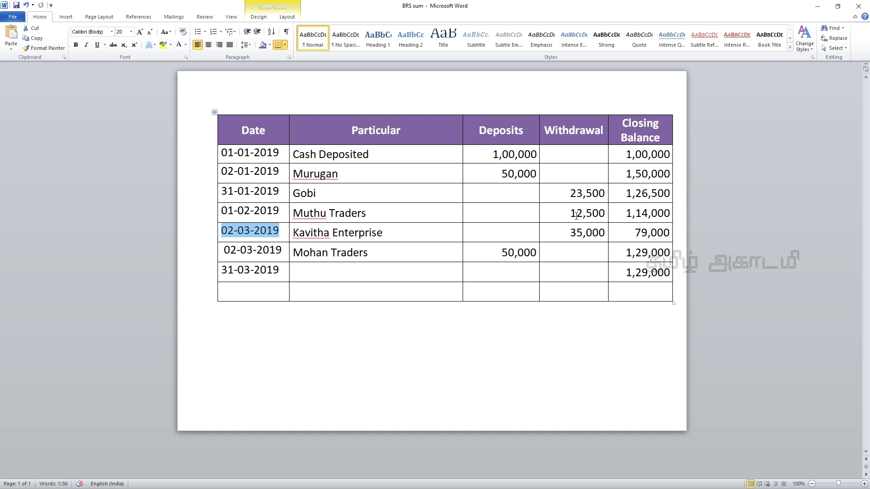
left_click_drag(538, 253, 504, 252)
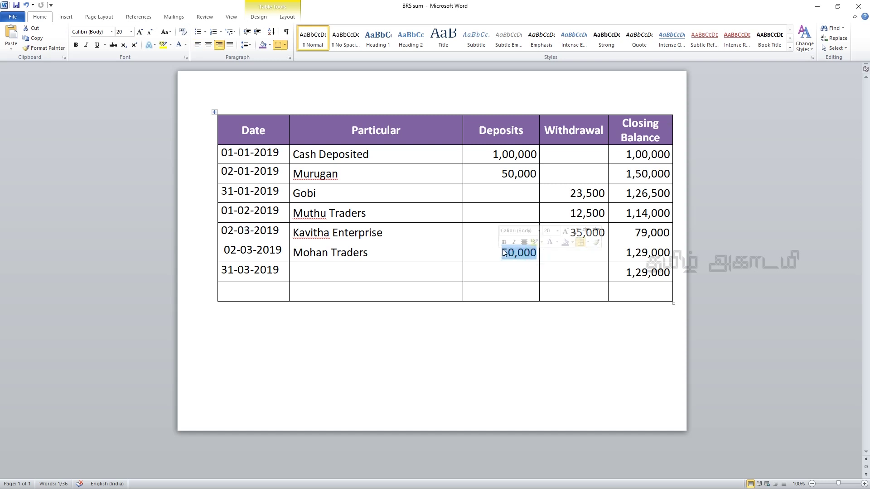
key("alt+Tab")
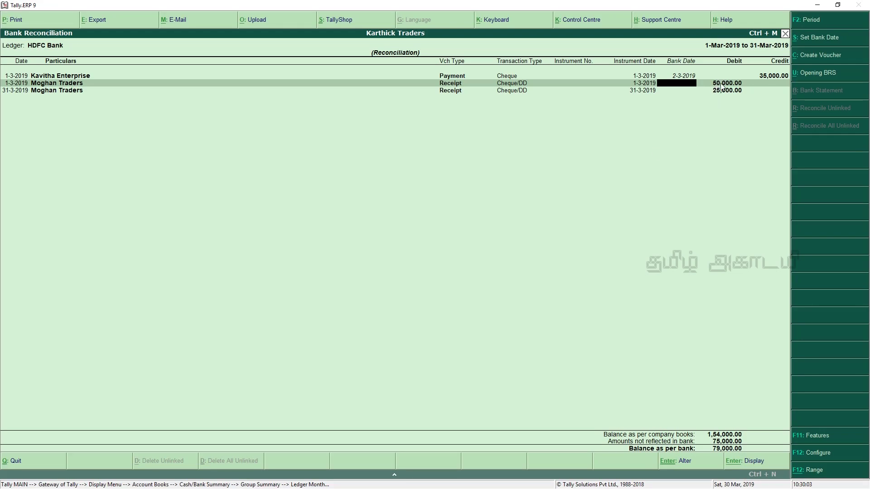
key("alt+Tab")
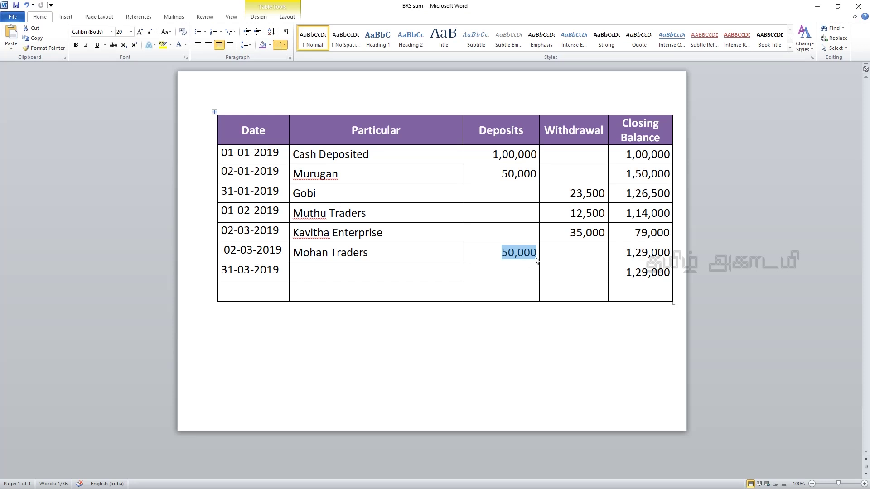
left_click_drag(381, 253, 224, 250)
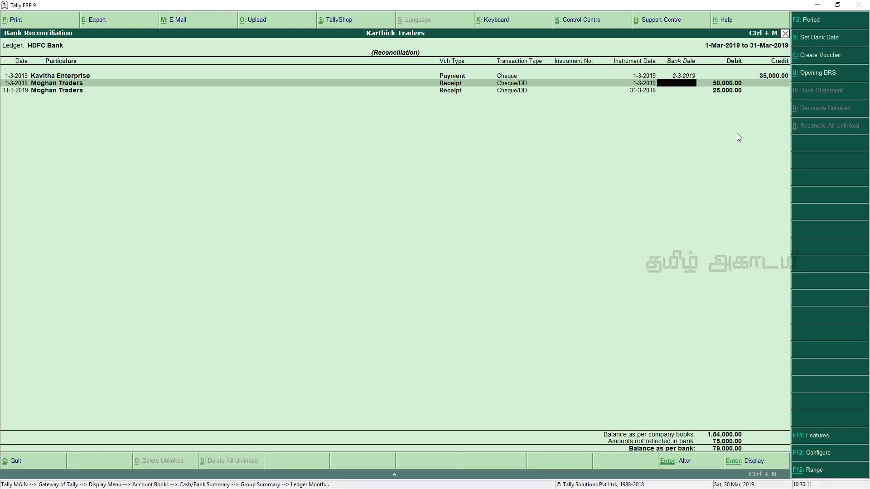
type("2-3")
key("Return")
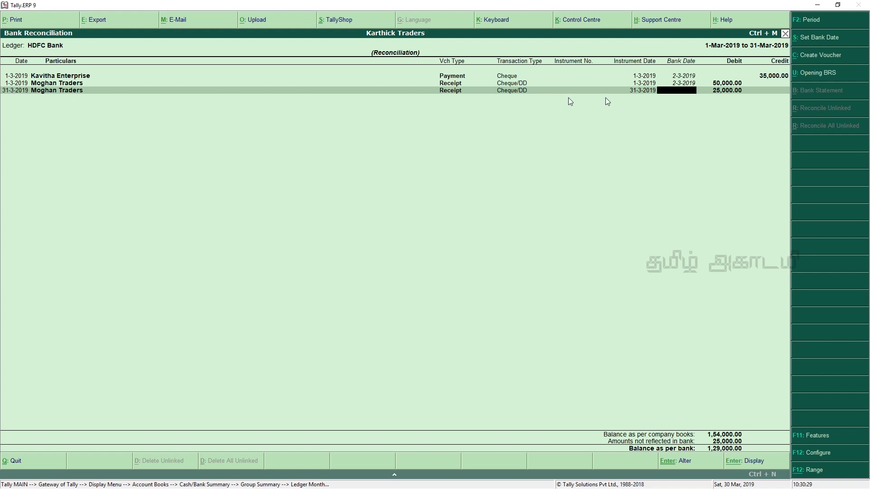
Check the Word statement's 31-03-2019 row for the 25,000 Moghan Traders receipt, leave its bank date blank in Tally and accept the March reconciliation
key("alt+Tab")
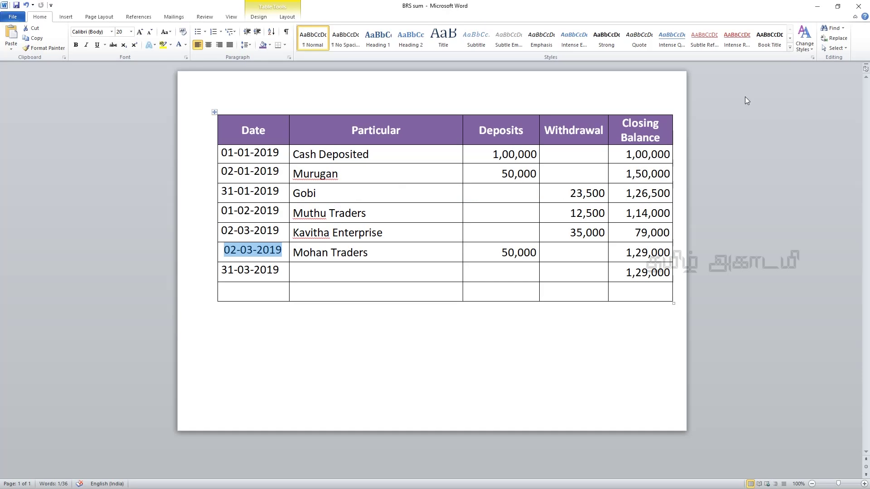
left_click(288, 274)
left_click(314, 272)
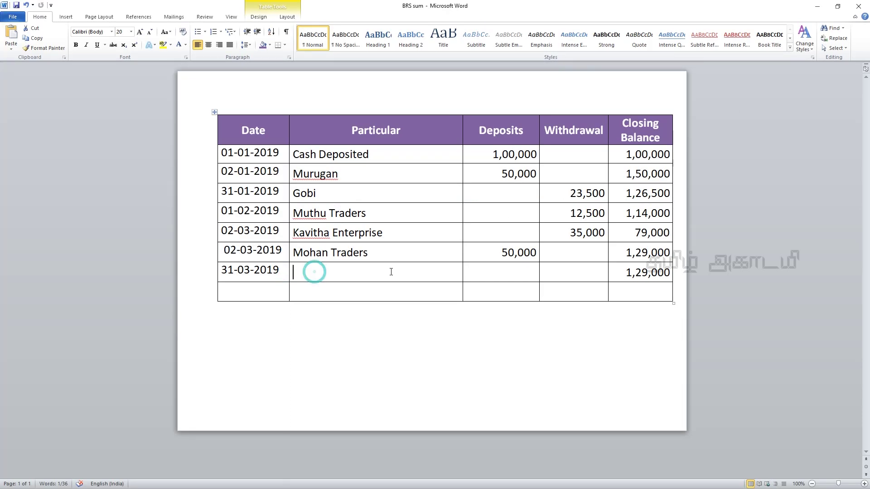
left_click_drag(588, 269, 498, 272)
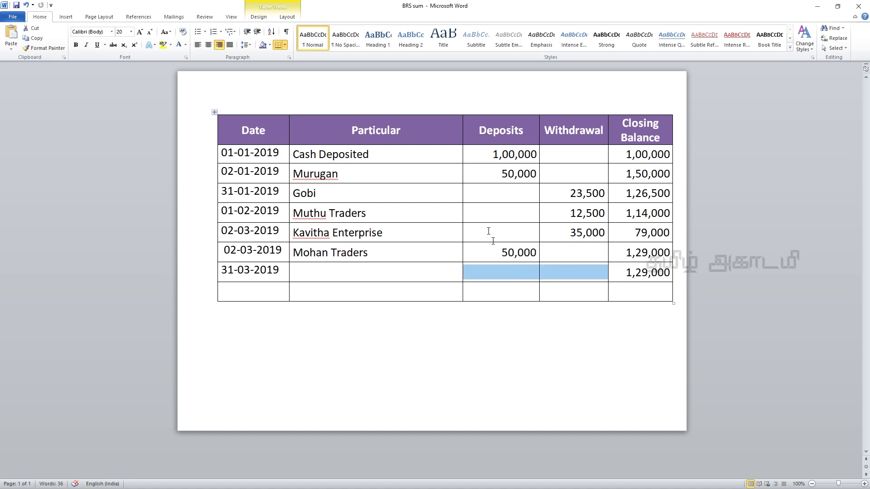
key("alt+Tab")
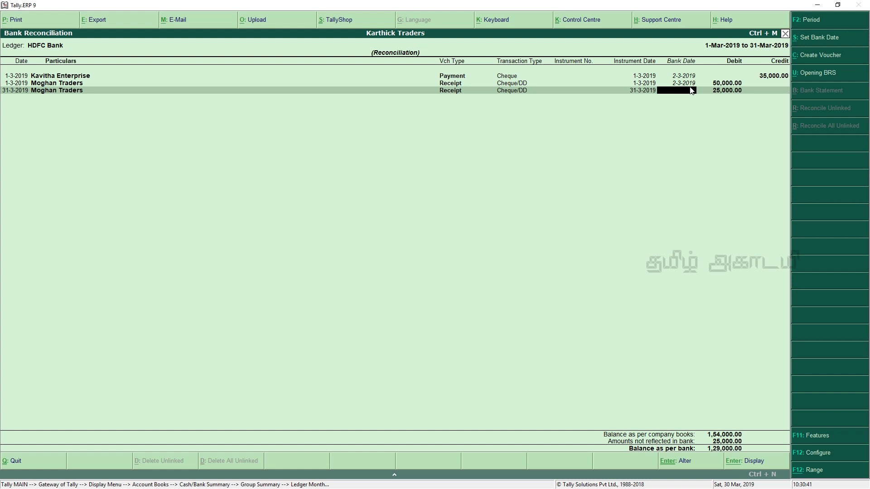
key("Return")
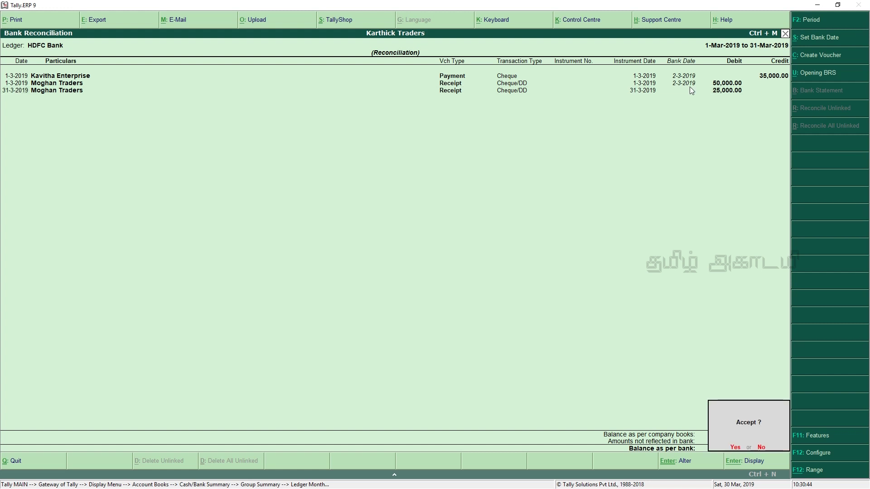
key("Return")
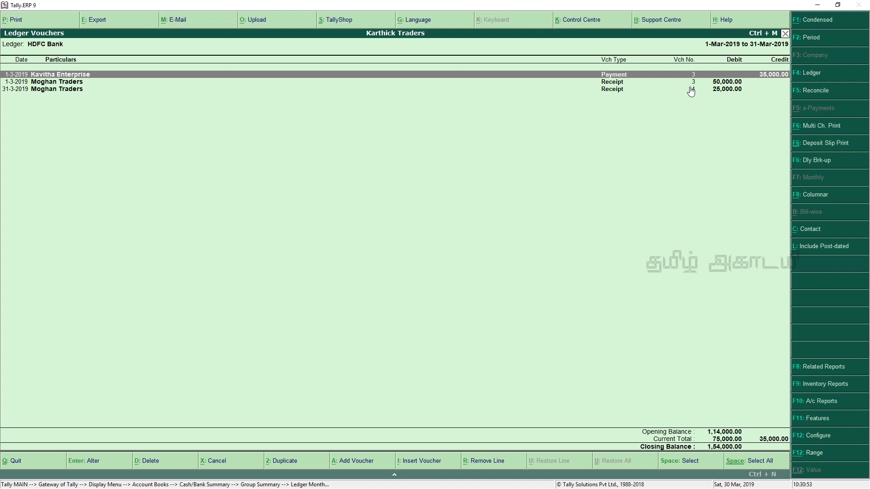
Reopen the March Bank Reconciliation view and compare its balance as per bank with the final closing balance in the Word statement
key("F5")
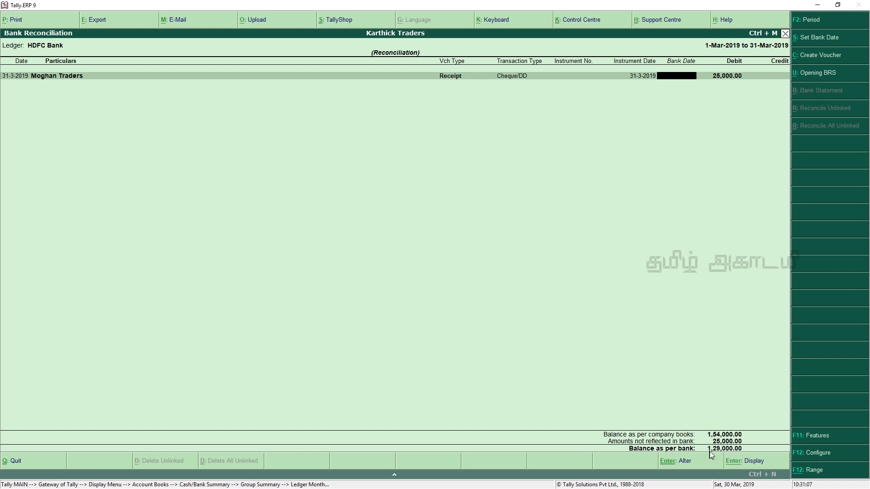
key("alt+Tab")
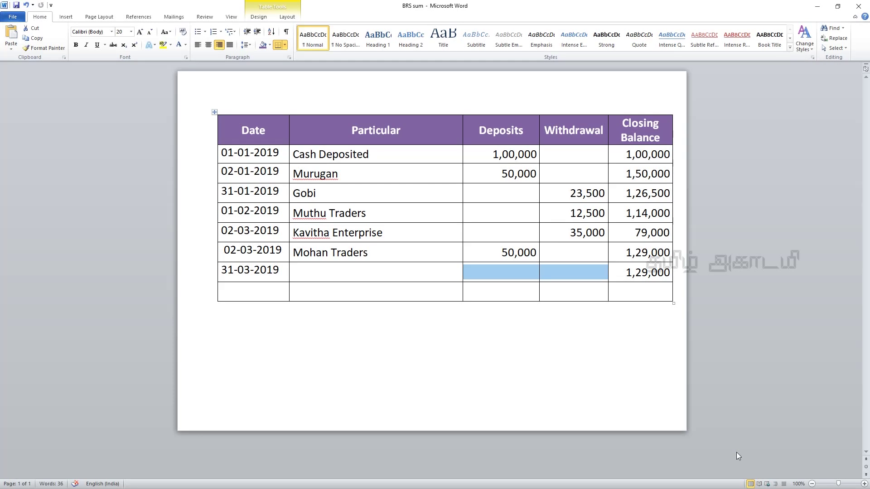
left_click_drag(625, 272, 668, 277)
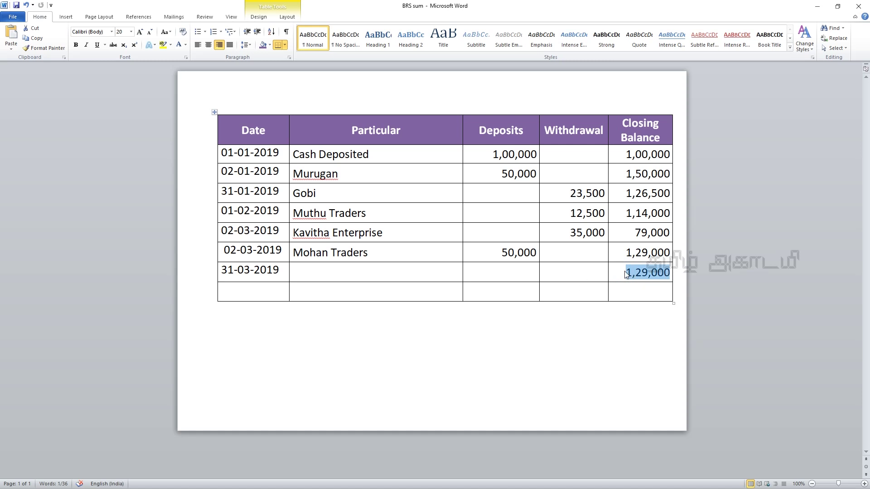
key("alt+Tab")
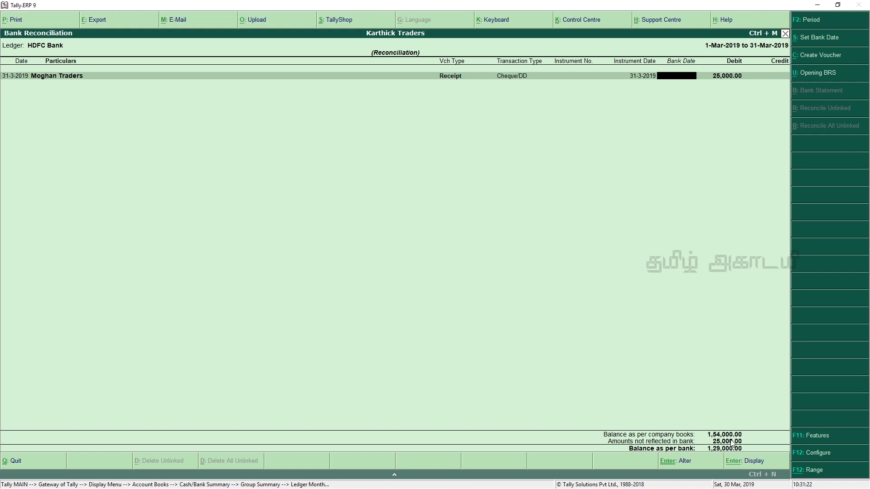
Leave the March reconciliation and the HDFC Bank ledger views and return to the Cash/Bank Summary
key("Escape")
key("y")
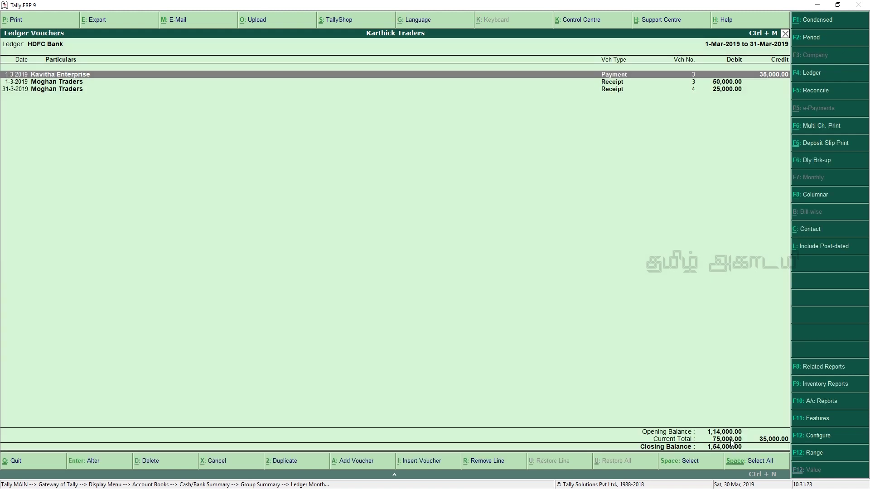
key("Escape")
key("Escape")
key("Escape")
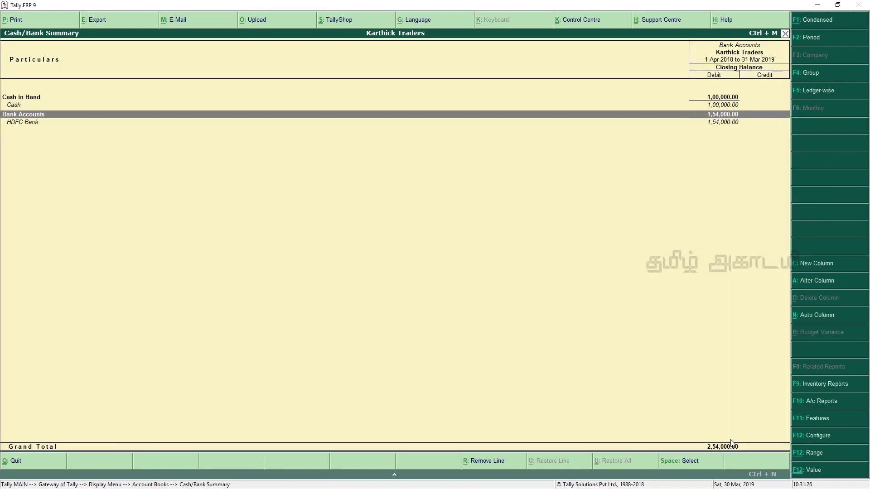